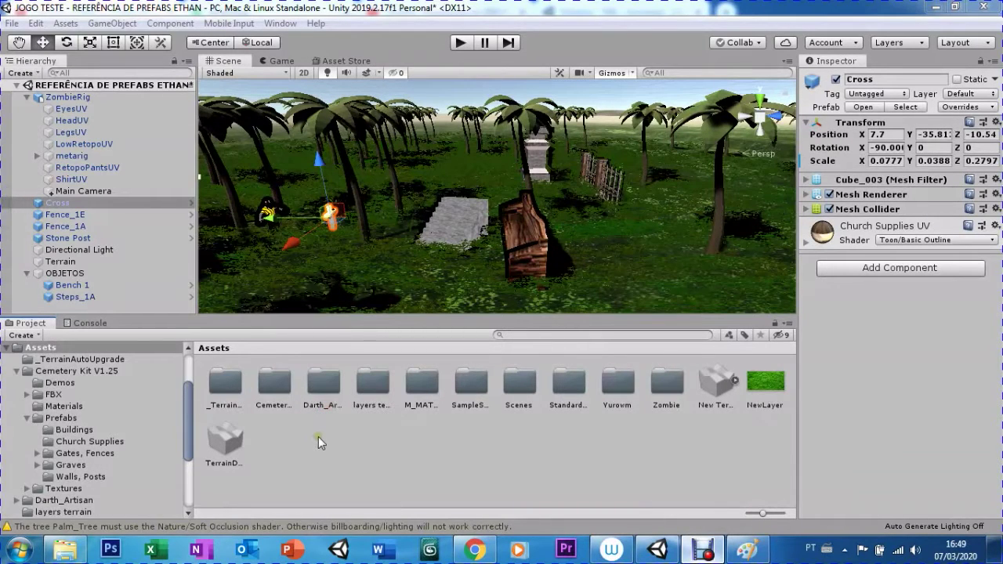
- Collapse ZombieRig's children in the Hierarchy and briefly frame Fence_1E
left_click(28, 98)
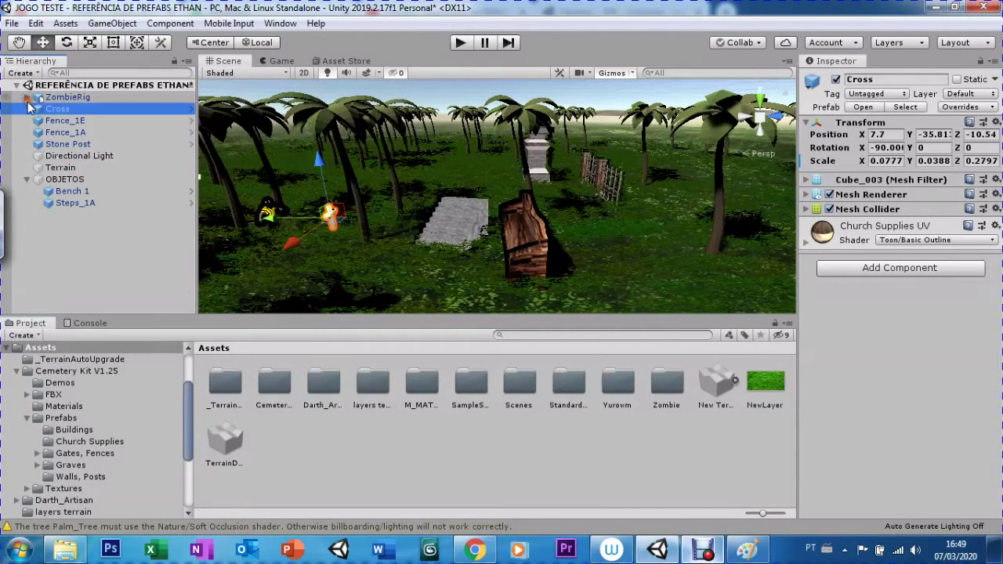
left_click(26, 98)
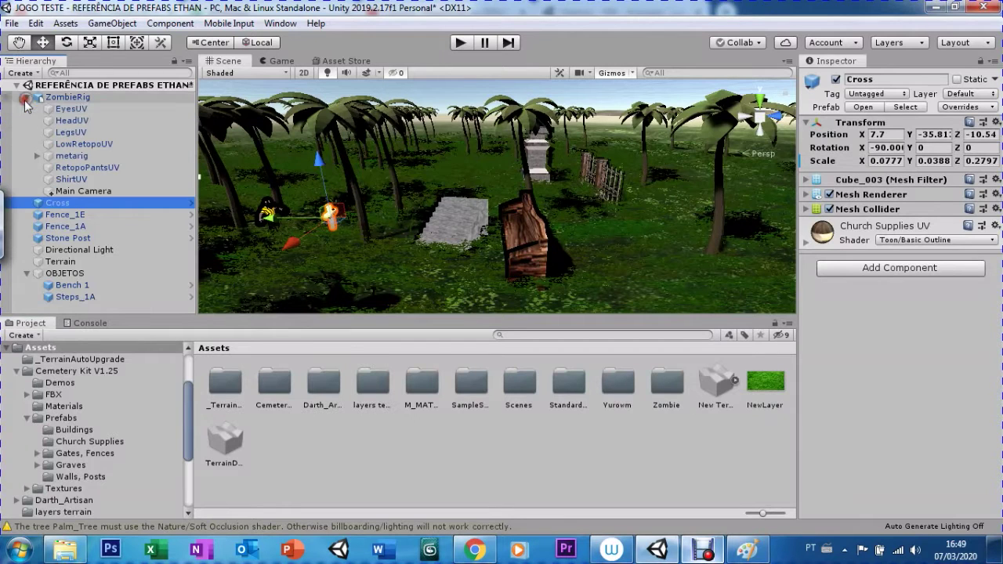
left_click(27, 97)
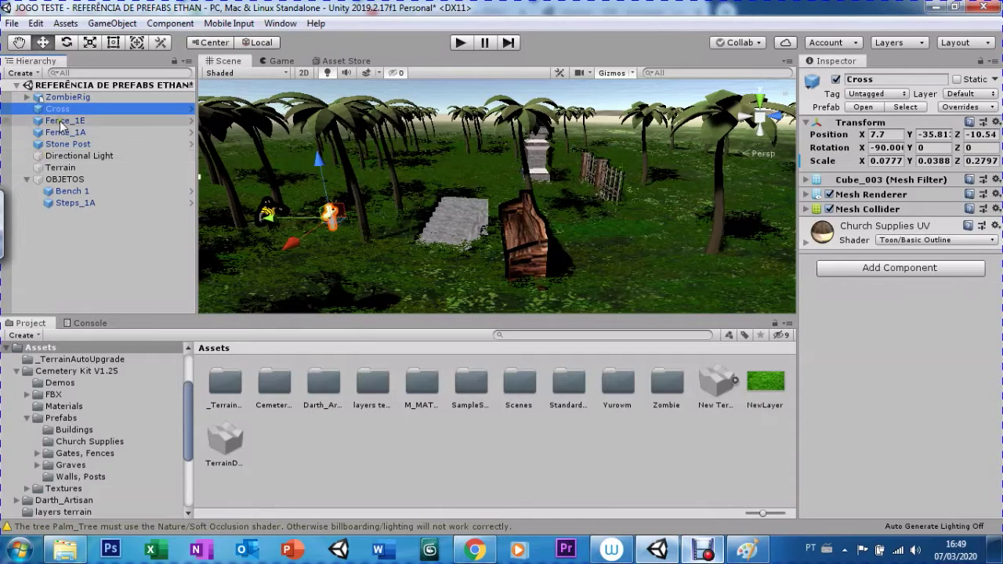
double_click(47, 121)
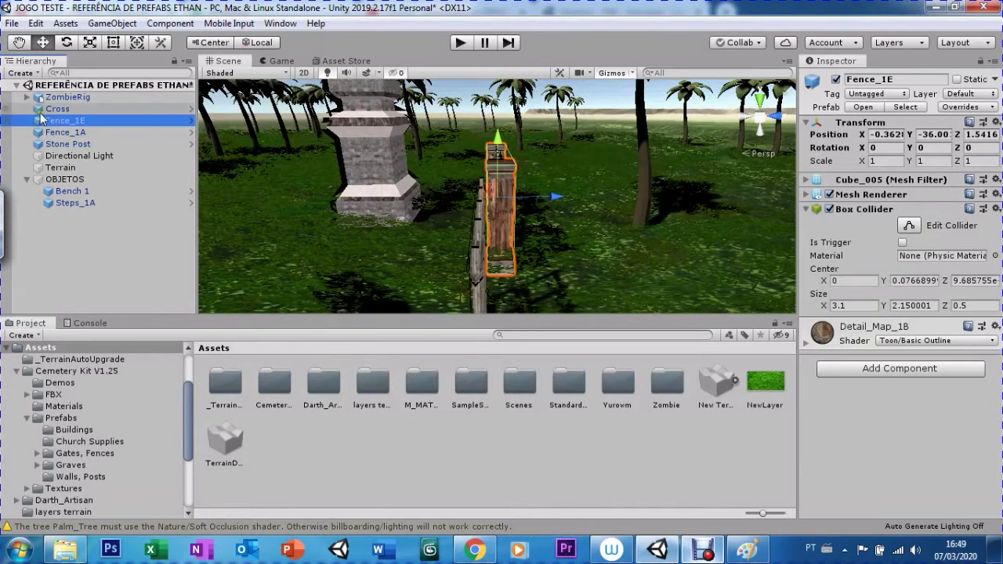
key("ctrl+z")
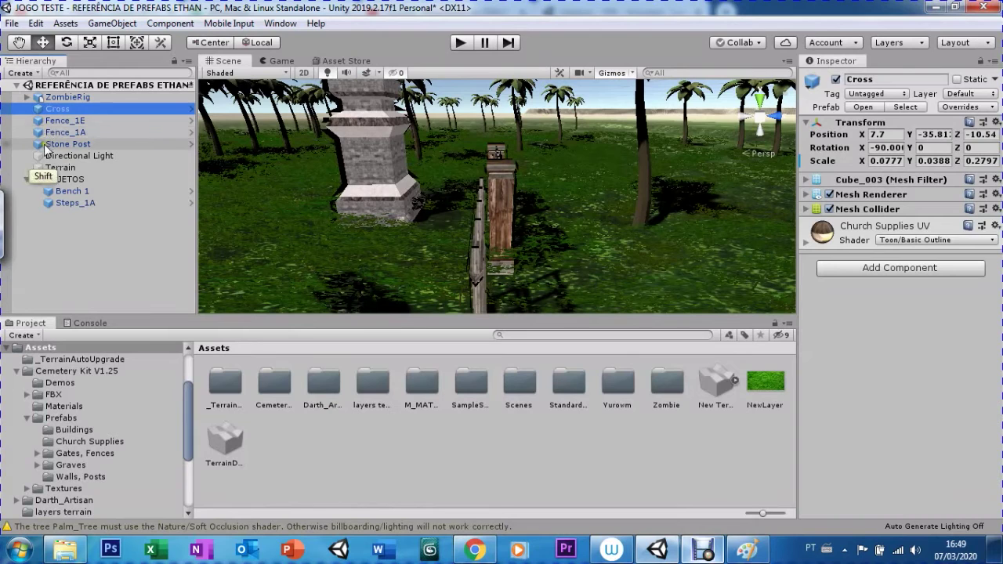
- Parent Cross, Fence_1E, Fence_1A and Stone Post under OBJETOS, then select Bench 1
left_click(47, 145, "shift")
left_click_drag(44, 130, 70, 182)
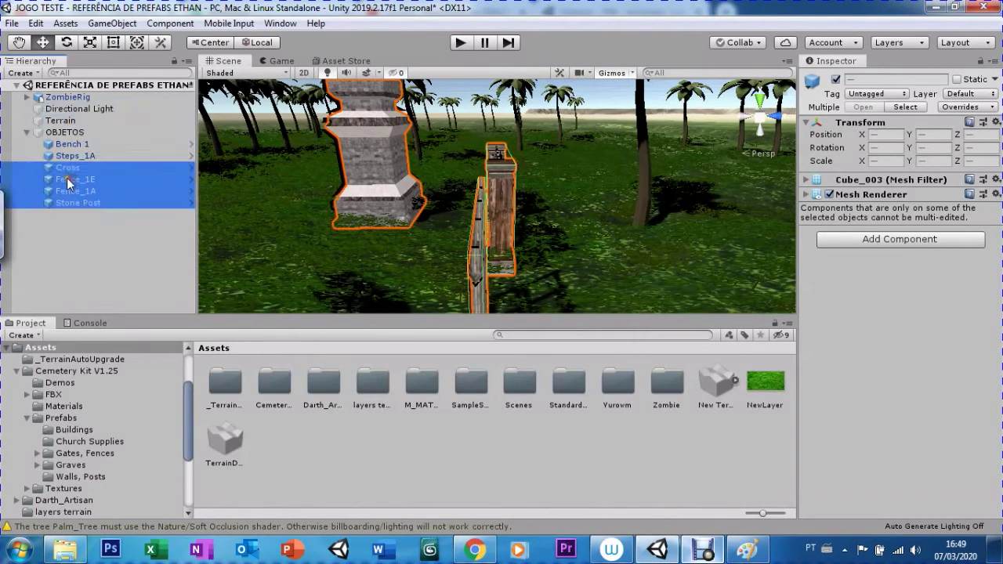
left_click(64, 145)
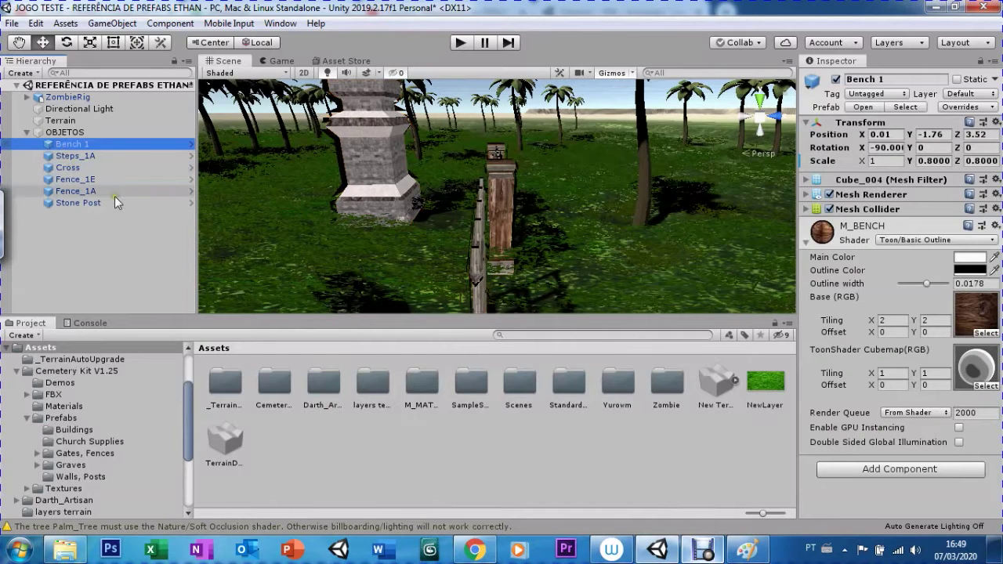
- Create a new folder named PREFABS under Assets and open it
right_click(369, 449)
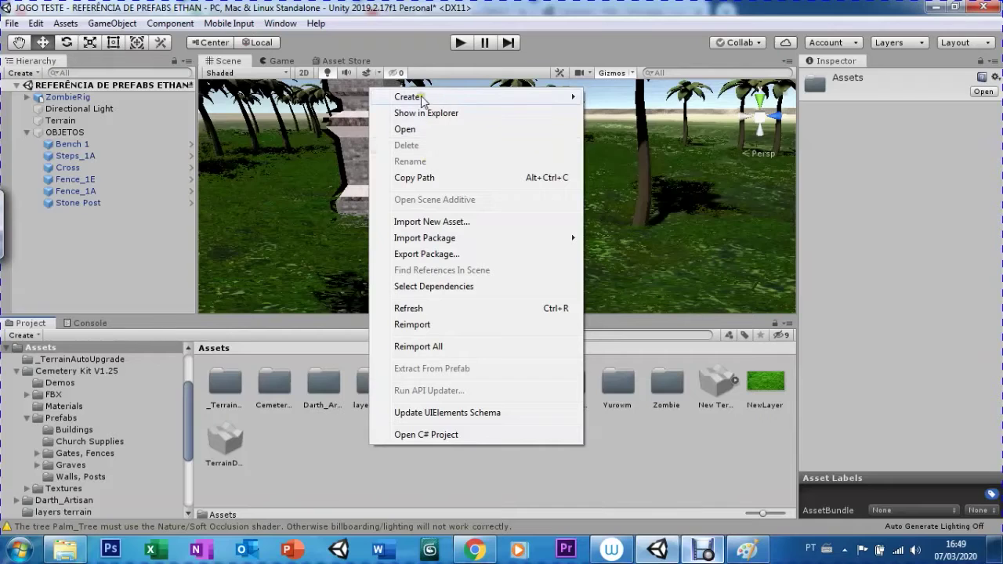
mouse_move(421, 98)
left_click(245, 30)
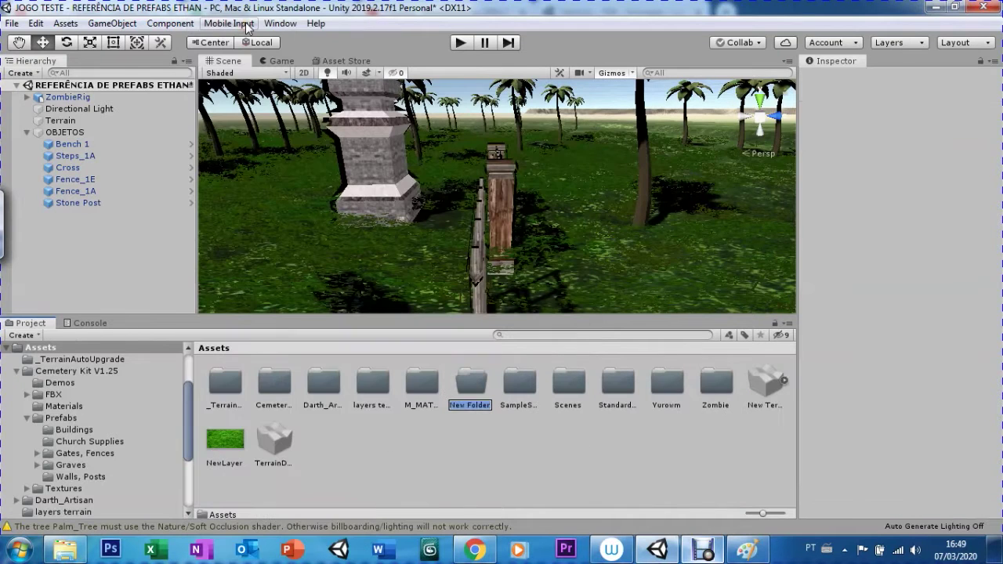
type("PREFABS")
key("Return")
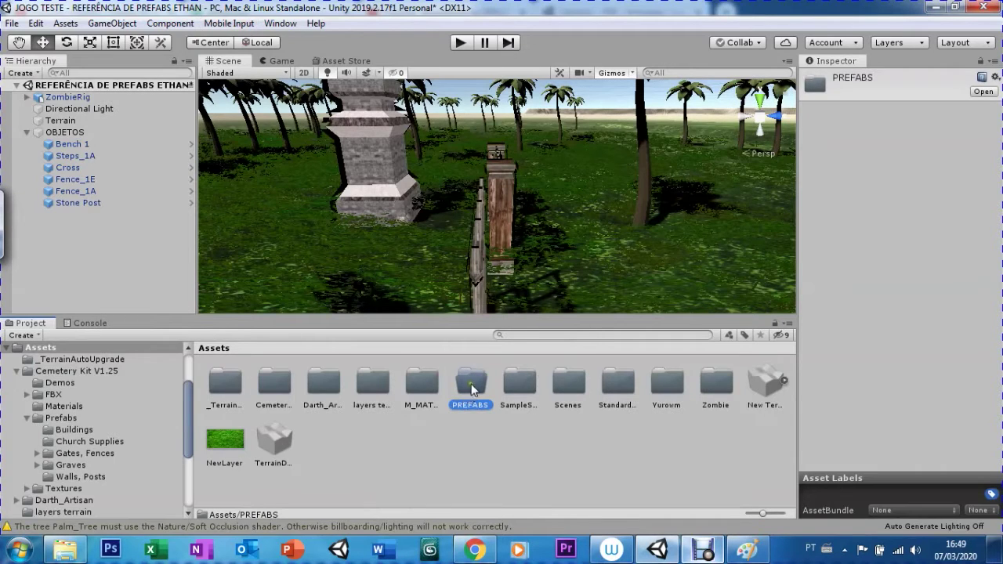
double_click(471, 384)
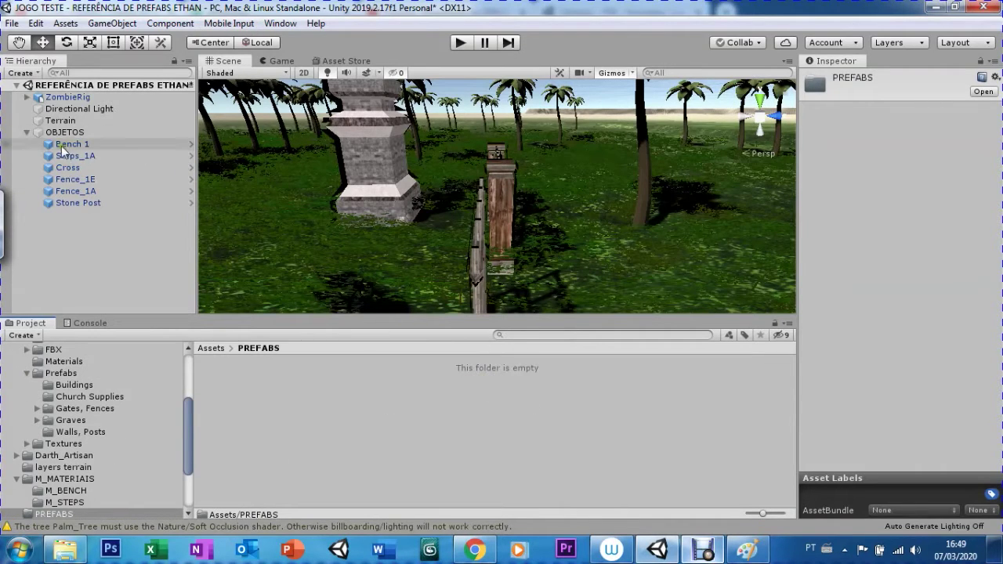
- Save Bench 1 and Steps_1A as original prefabs in PREFABS and delete them from the scene
left_click_drag(59, 145, 230, 305)
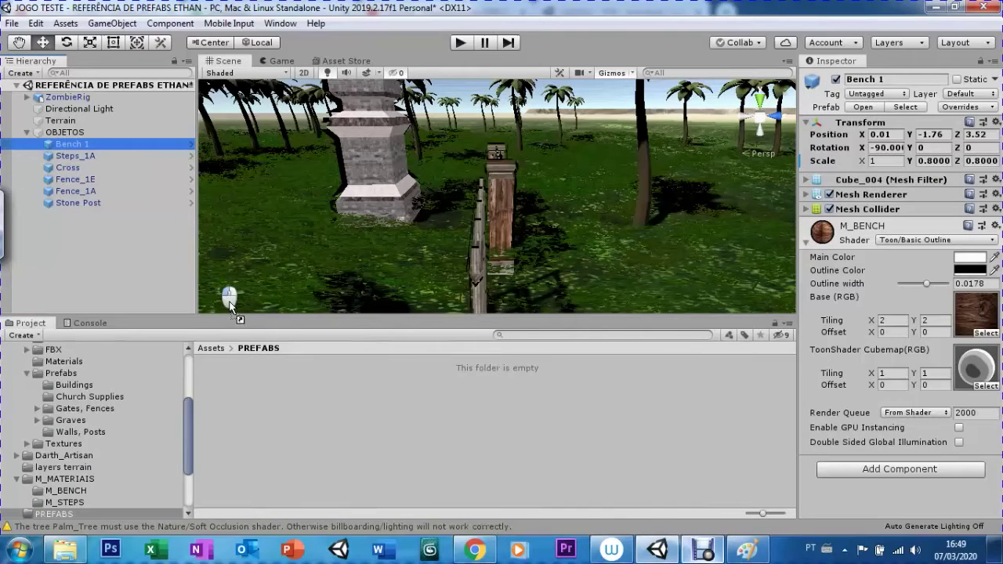
left_click_drag(230, 305, 308, 399)
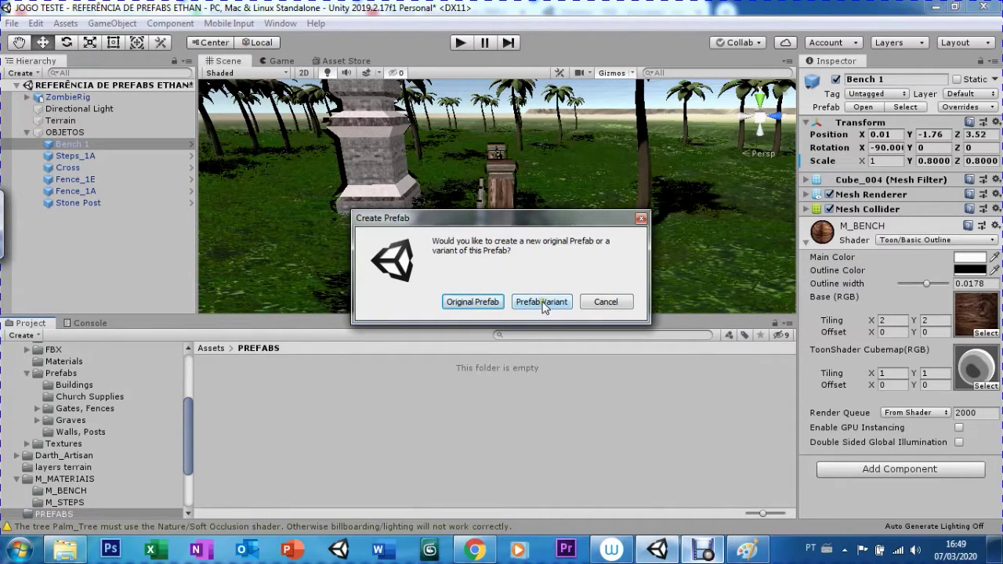
left_click(465, 307)
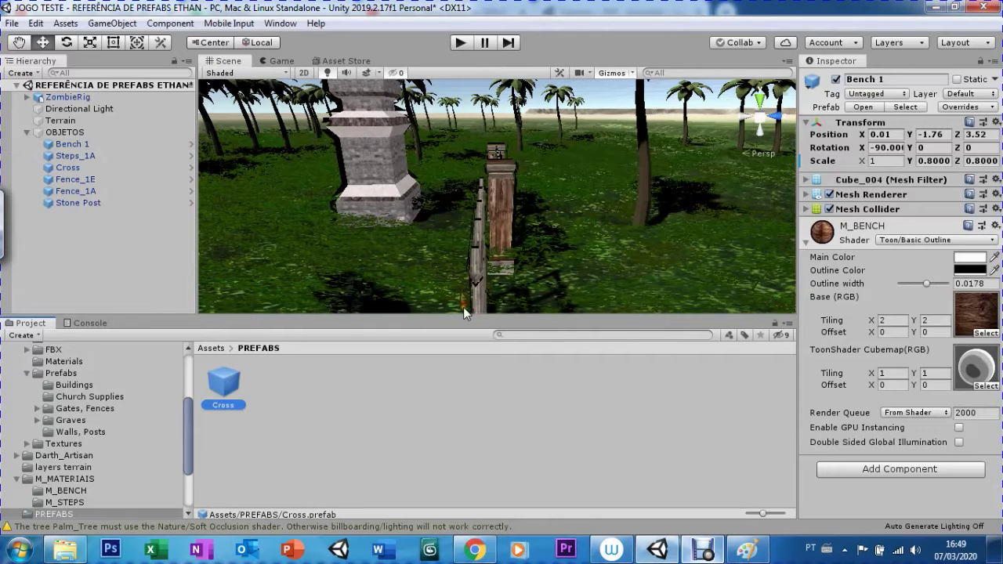
left_click(61, 145)
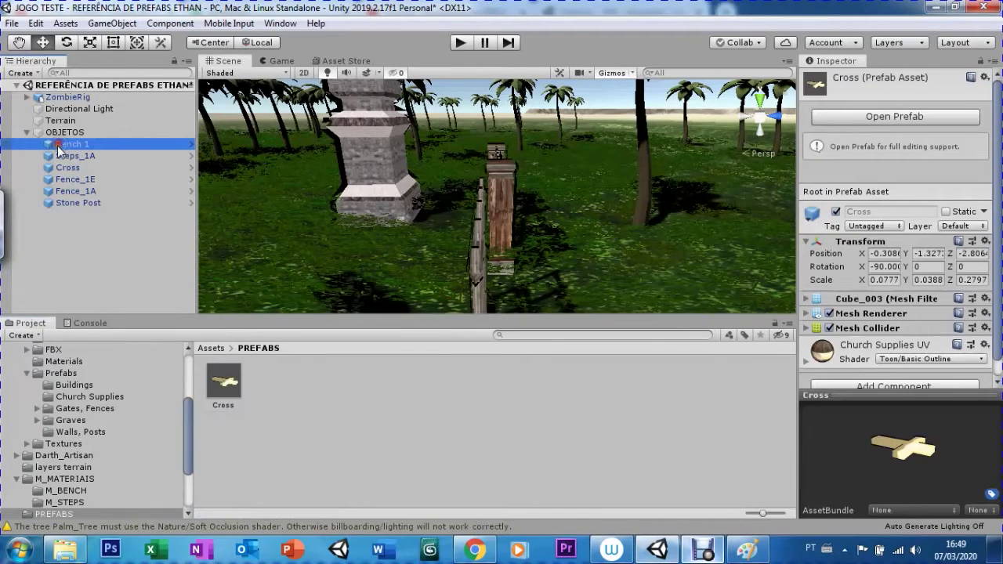
key("Delete")
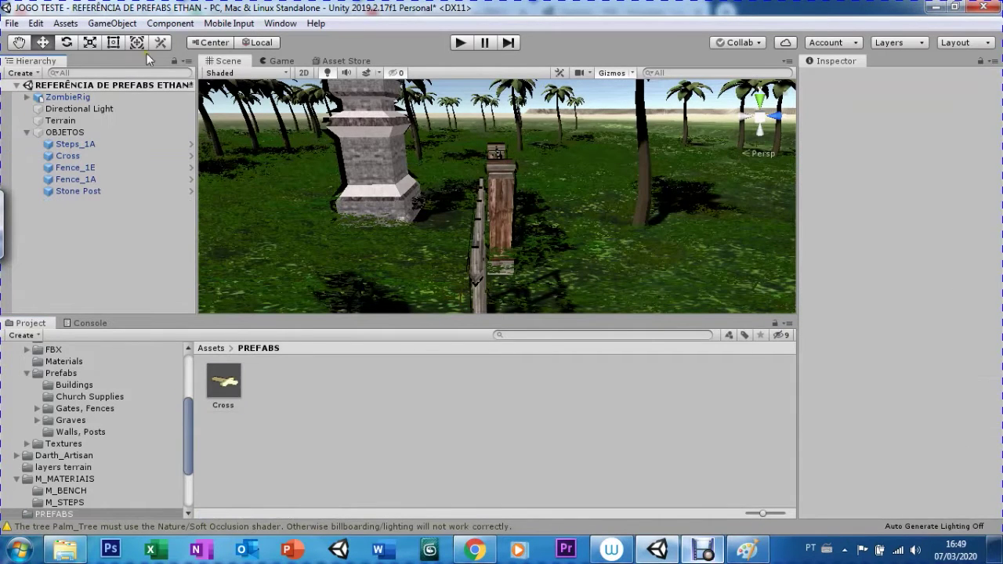
left_click_drag(51, 145, 321, 396)
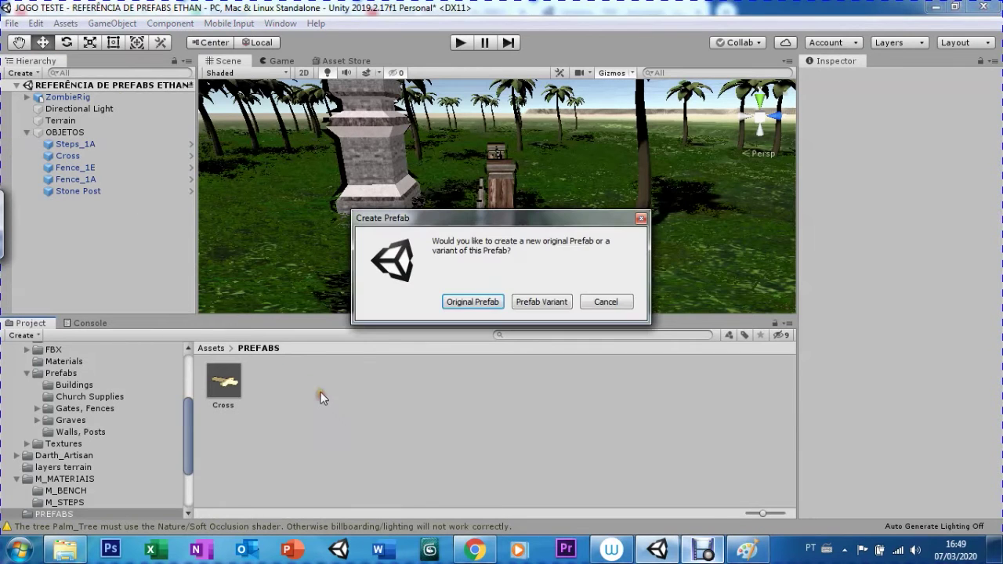
left_click(472, 301)
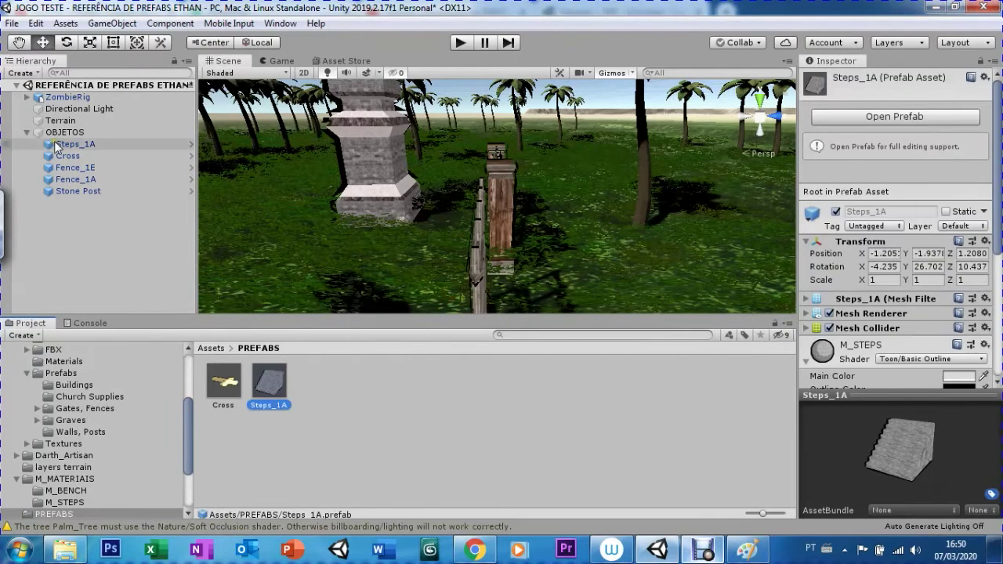
left_click(56, 146)
key("Delete")
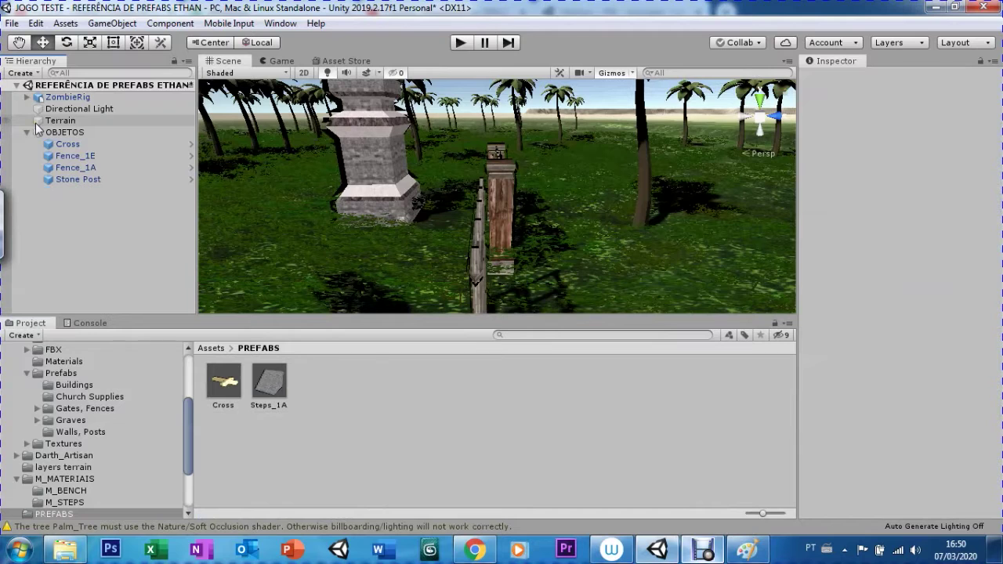
- Save Cross and Fence_1E as original prefabs, delete them from the scene, then drag Fence_1A into PREFABS
mouse_move(48, 145)
left_mouse_down()
mouse_move(240, 270)
mouse_move(51, 142)
left_mouse_up()
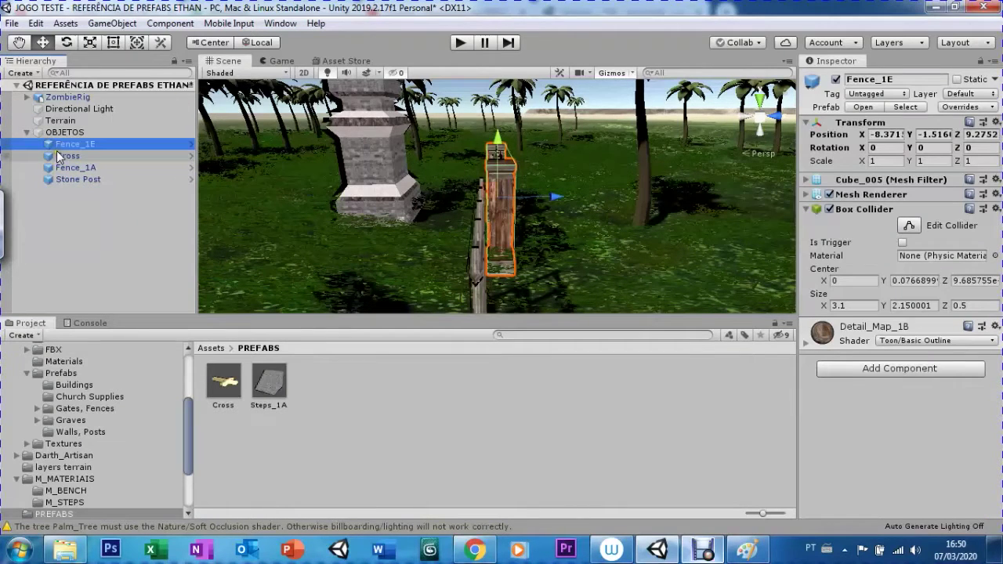
key("ctrl+z")
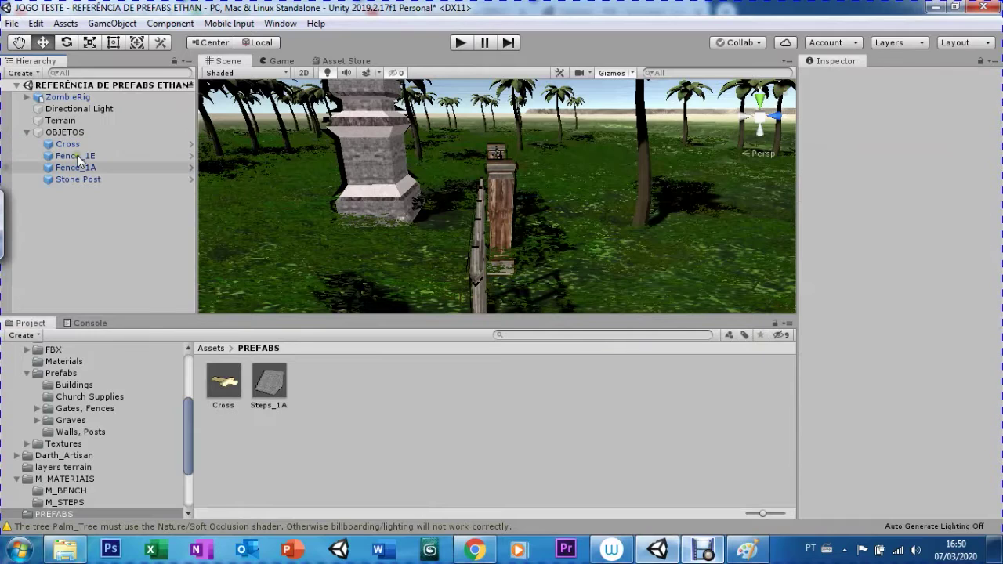
left_click_drag(68, 145, 391, 382)
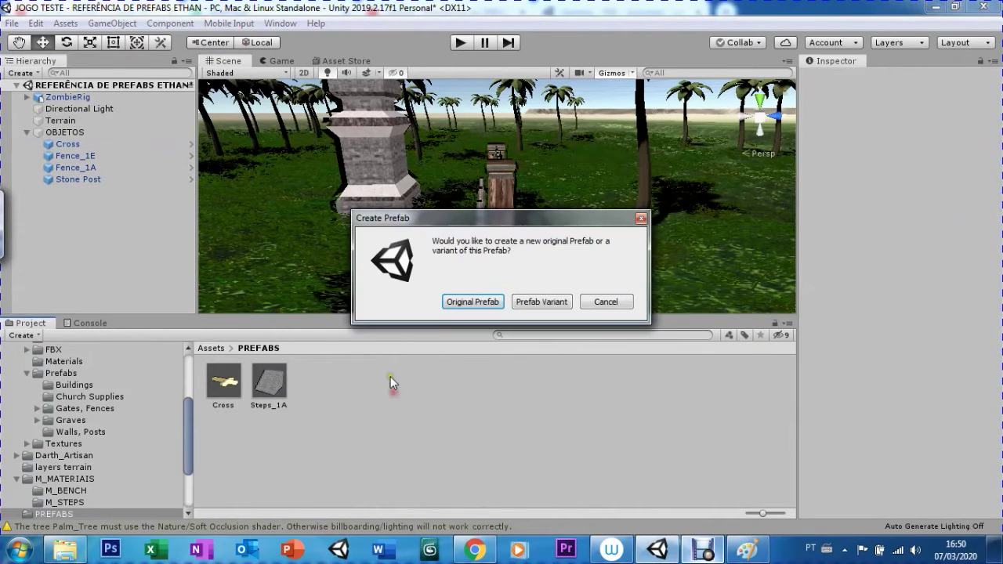
left_click(464, 307)
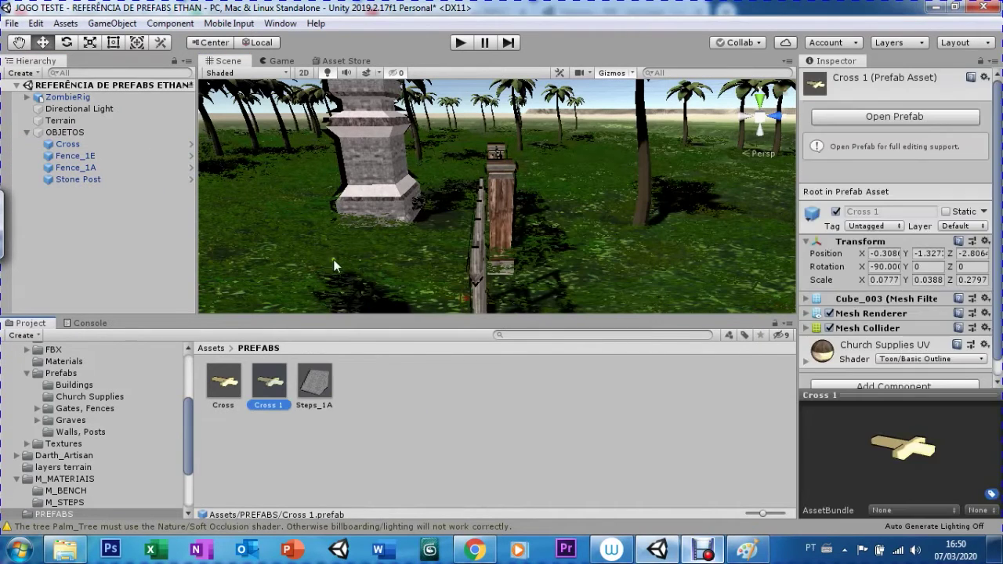
left_click(67, 144)
key("Delete")
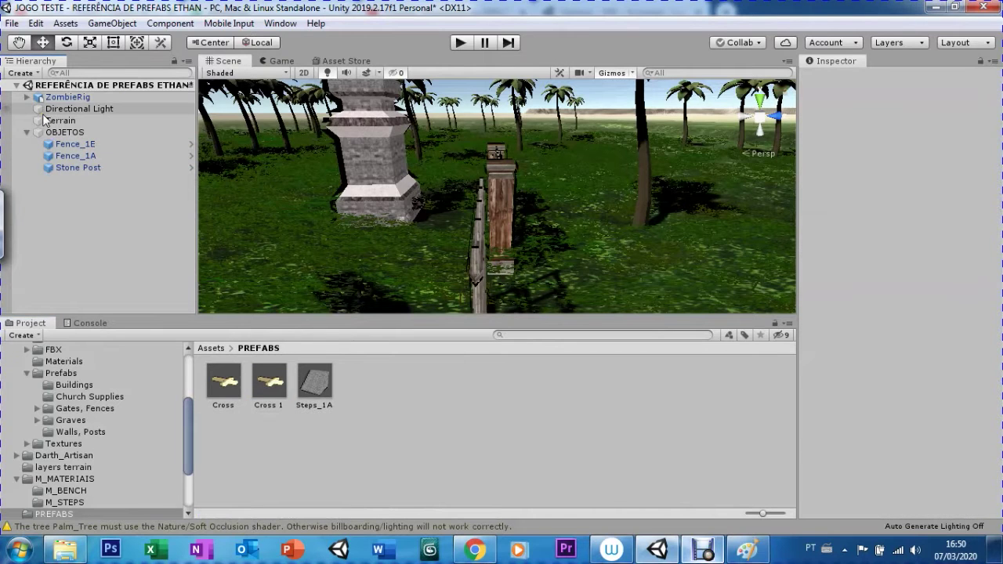
left_click_drag(68, 145, 392, 388)
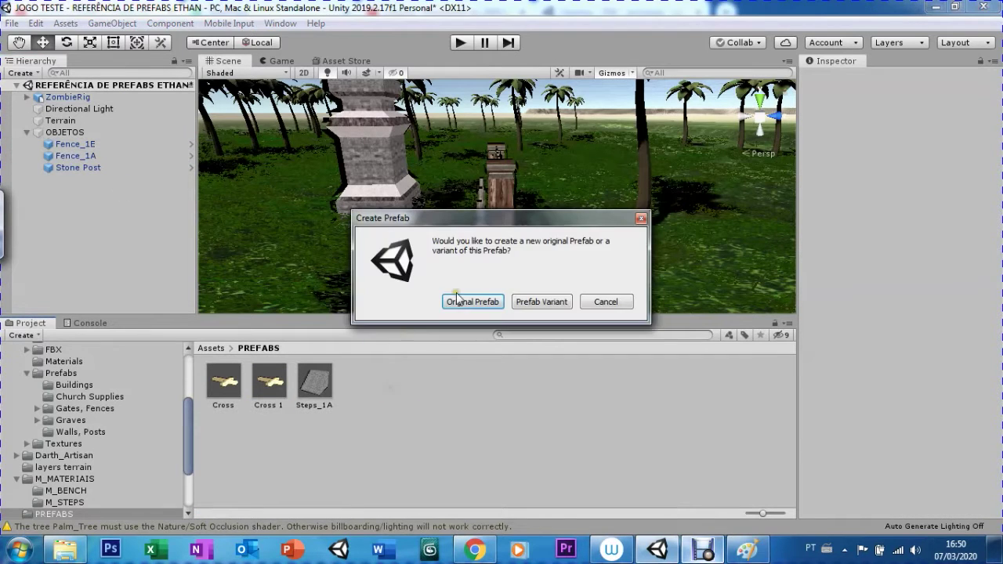
left_click(448, 302)
left_click(68, 146)
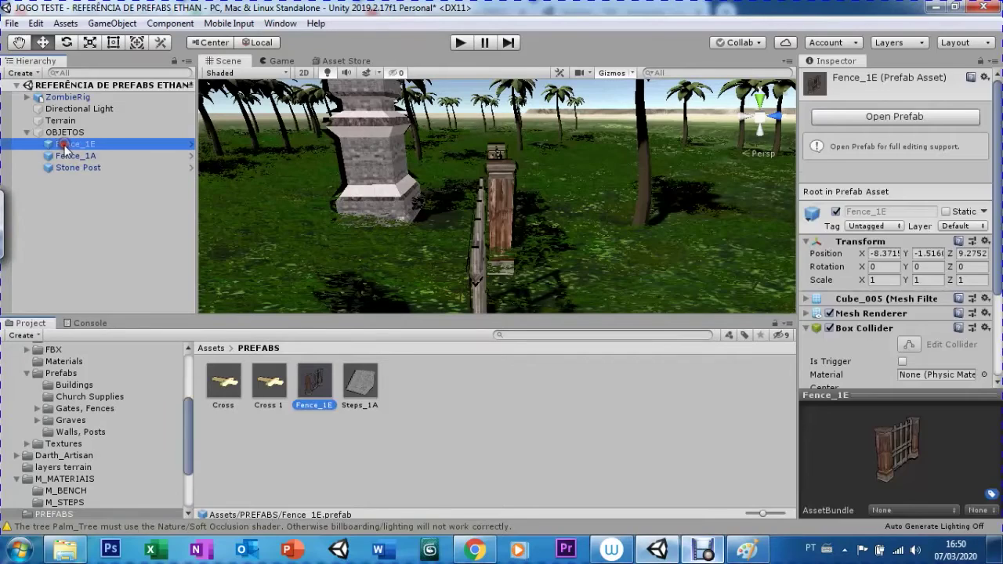
key("Delete")
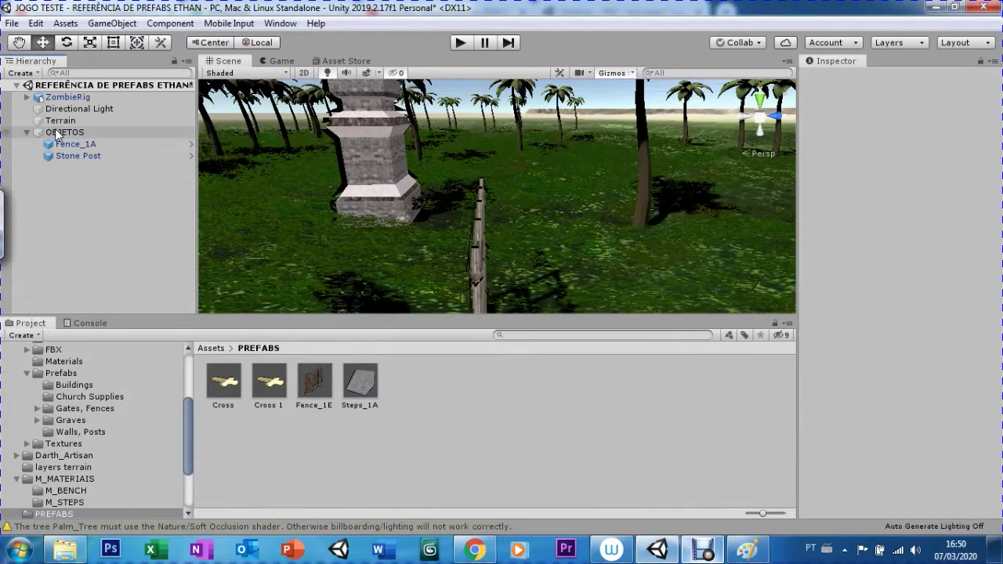
left_click_drag(58, 144, 455, 392)
- Confirm Fence_1A as an original prefab, add a Stone Post prefab, and delete Fence_1A from the scene
left_click(410, 299)
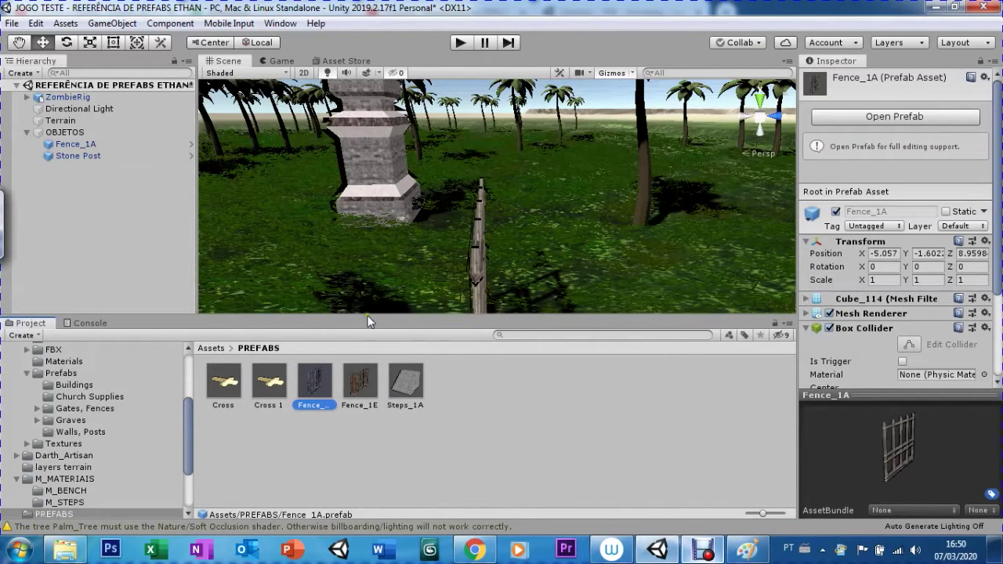
left_click(51, 147)
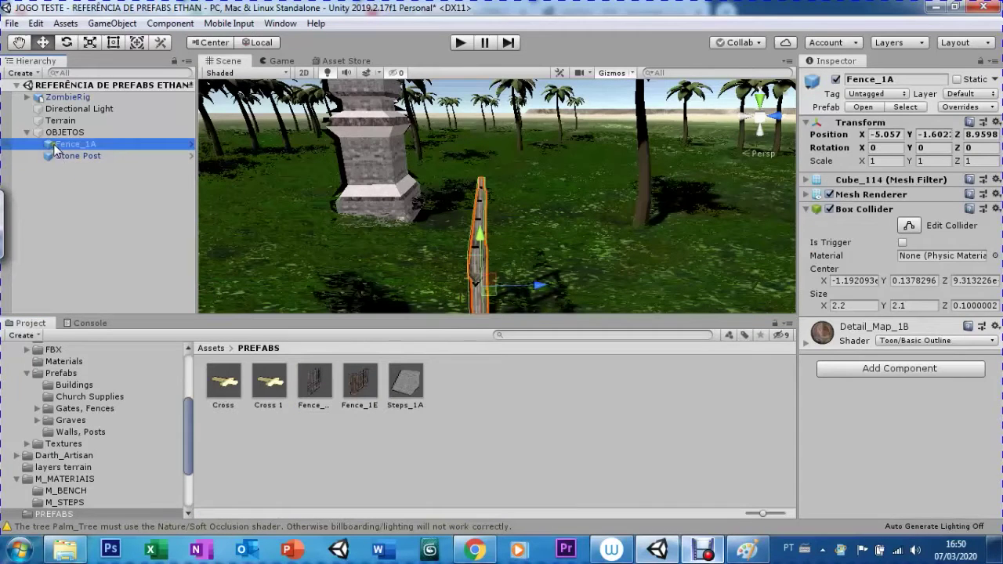
left_click_drag(51, 147, 500, 377)
key("Return")
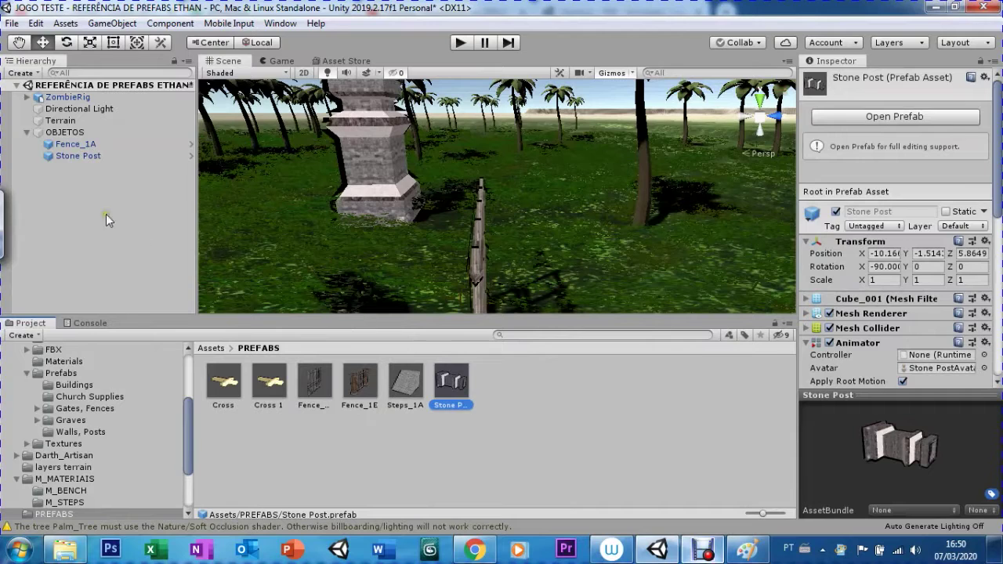
left_click(54, 147)
key("Delete")
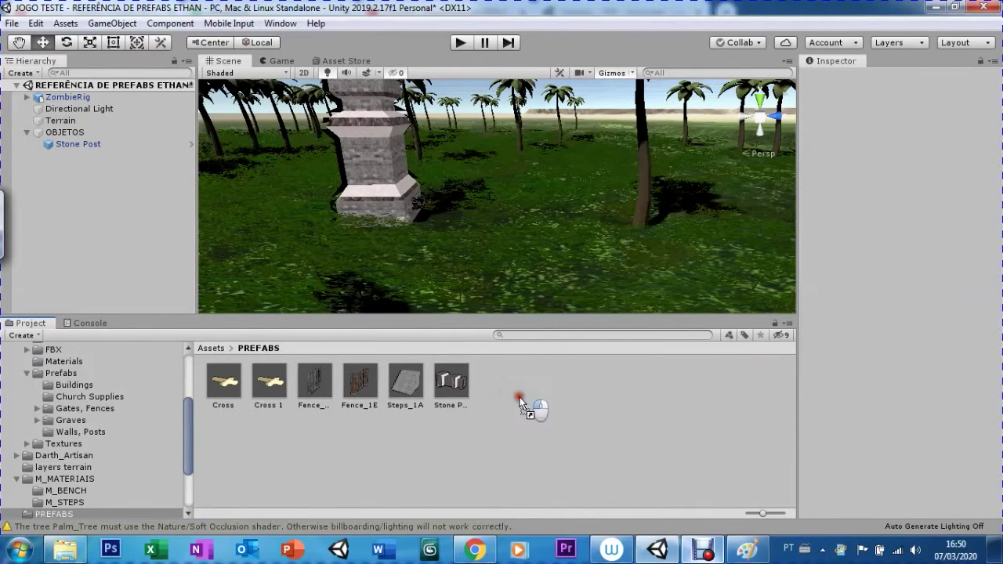
- Save Stone Post as an original prefab and delete it from the scene
left_click_drag(59, 145, 504, 396)
left_click(475, 300)
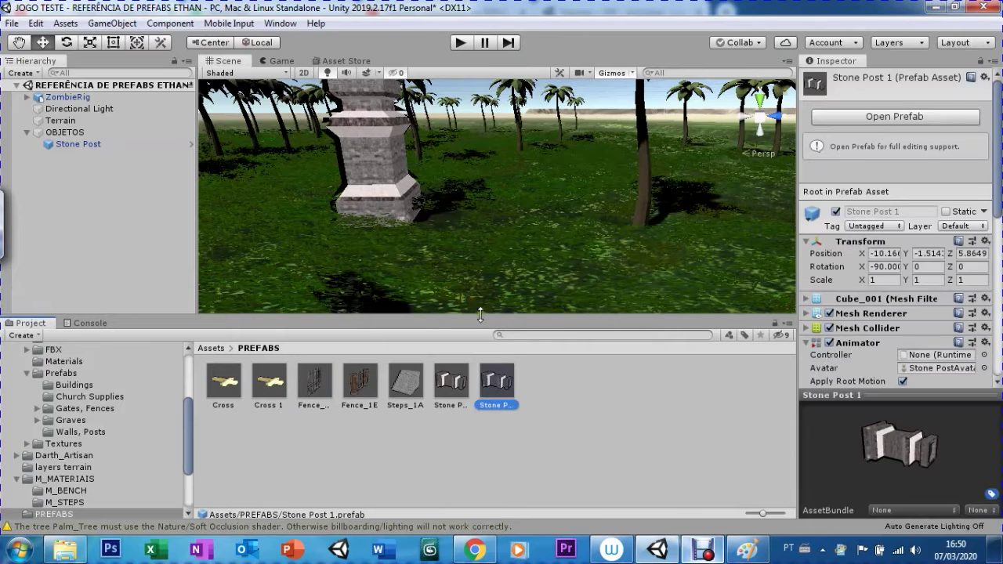
left_click(98, 144)
key("Delete")
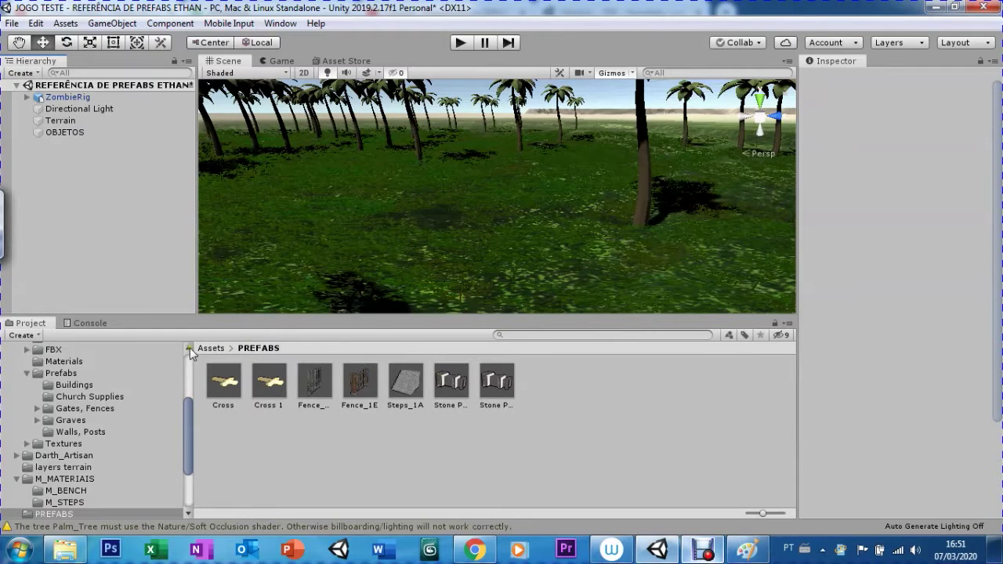
- Reopen the PREFABS folder and rename the Cross prefab to PR_Cross
left_click(210, 348)
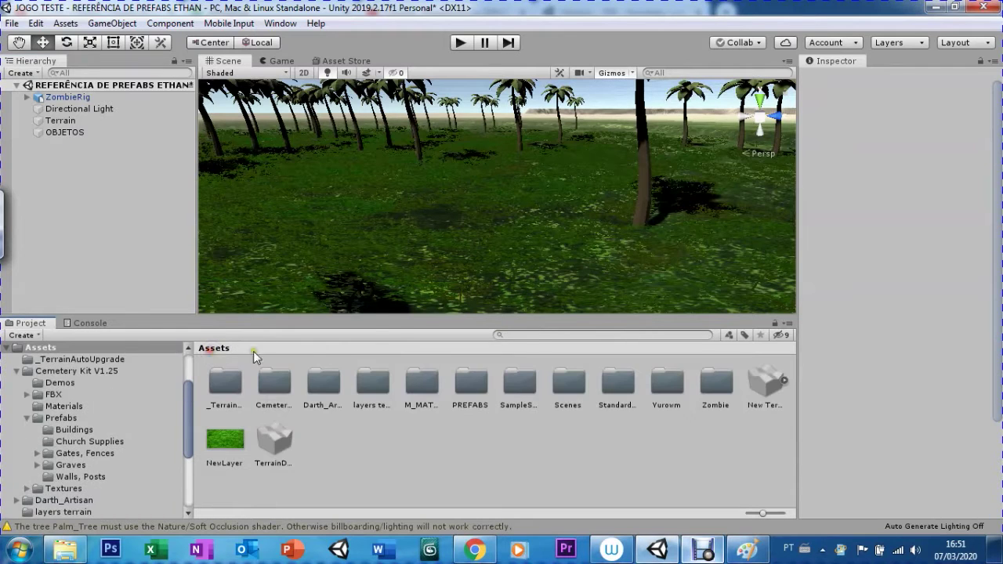
double_click(470, 389)
left_click(213, 349)
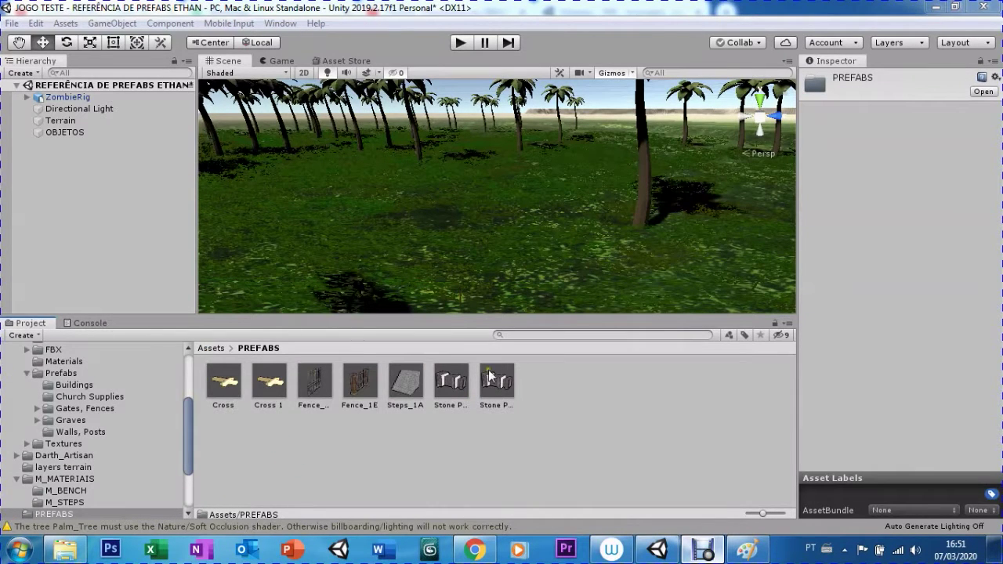
left_click(225, 392)
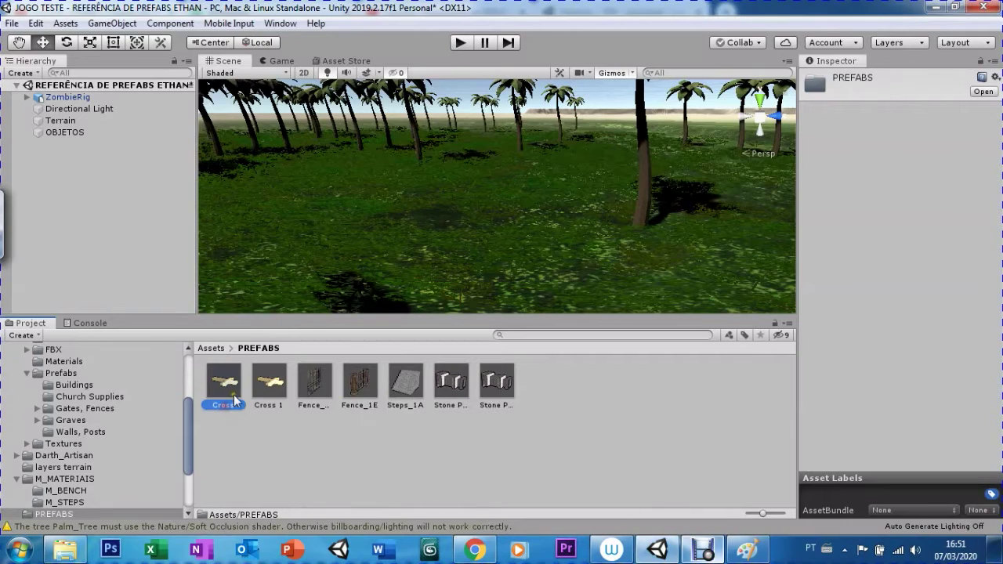
left_click(250, 392)
left_click(232, 402)
key("F2")
key("Home")
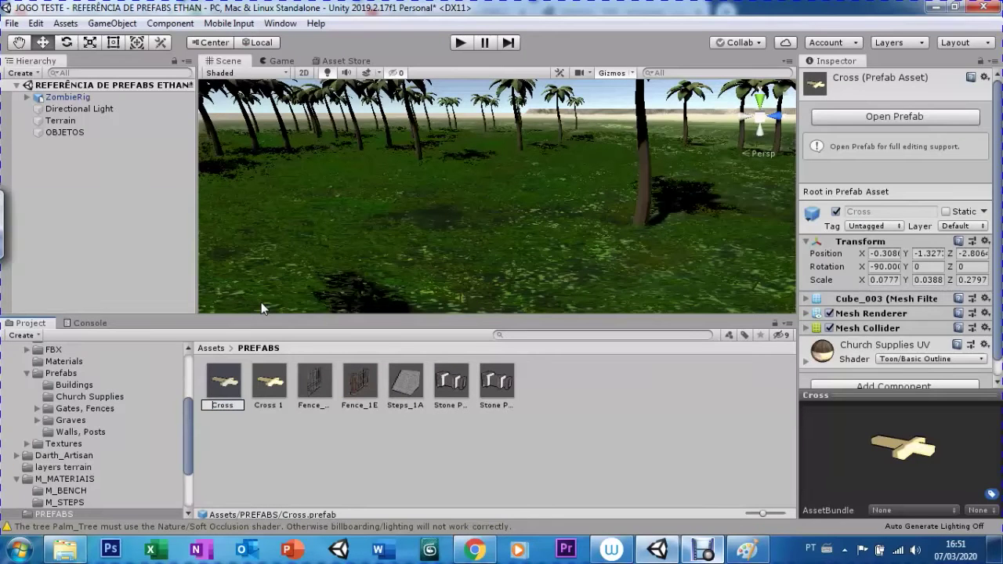
type("PRB_")
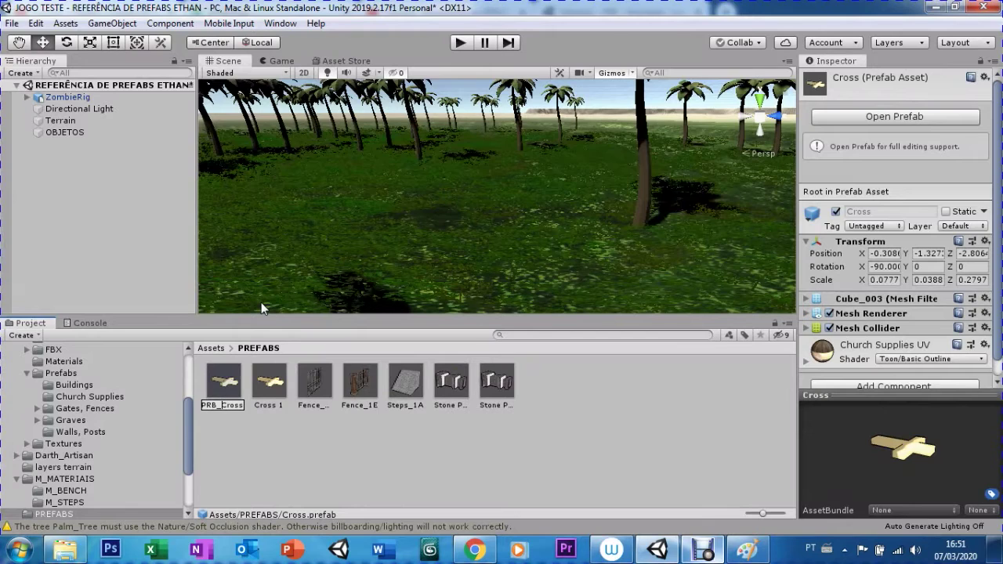
key("BackSpace")
key("BackSpace")
key("BackSpace")
type("R_")
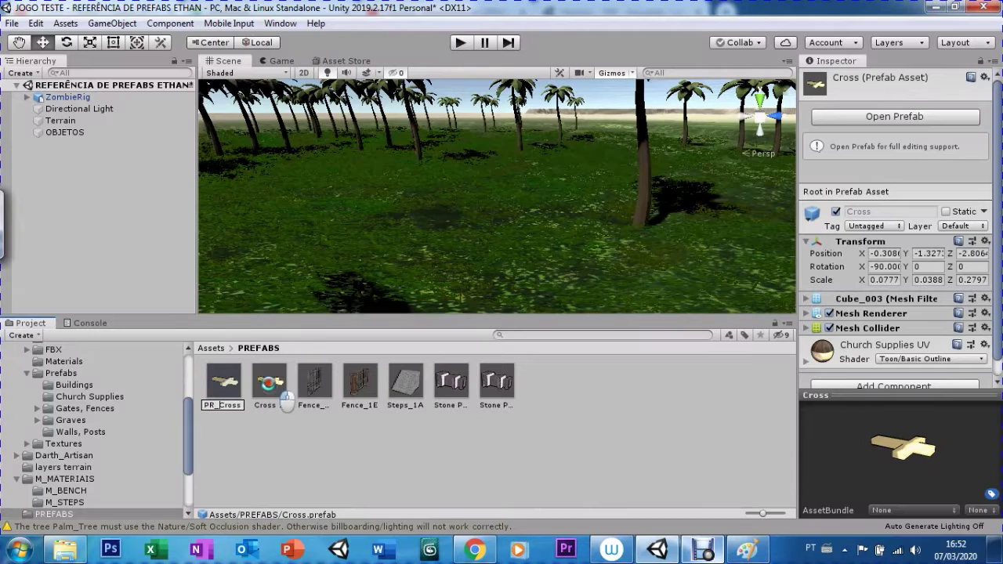
key("Return")
- Rename Fence_1A, Fence_1E and Steps_1A to PR_Fence_1A, PR_Fence_1E and PR_Steps_1A
left_click(262, 404)
key("F2")
key("Home")
type("PR_")
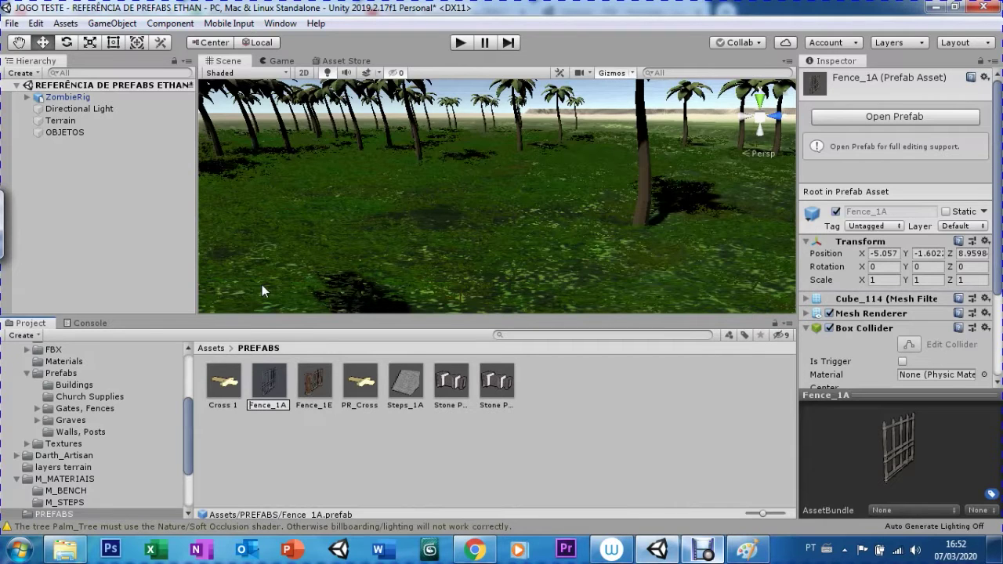
key("Return")
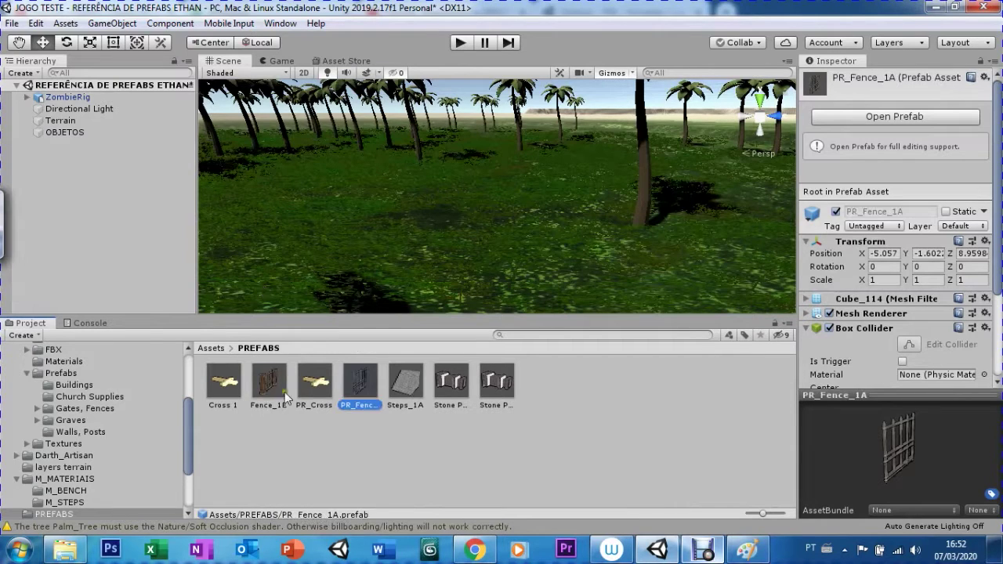
left_click(266, 386)
key("F2")
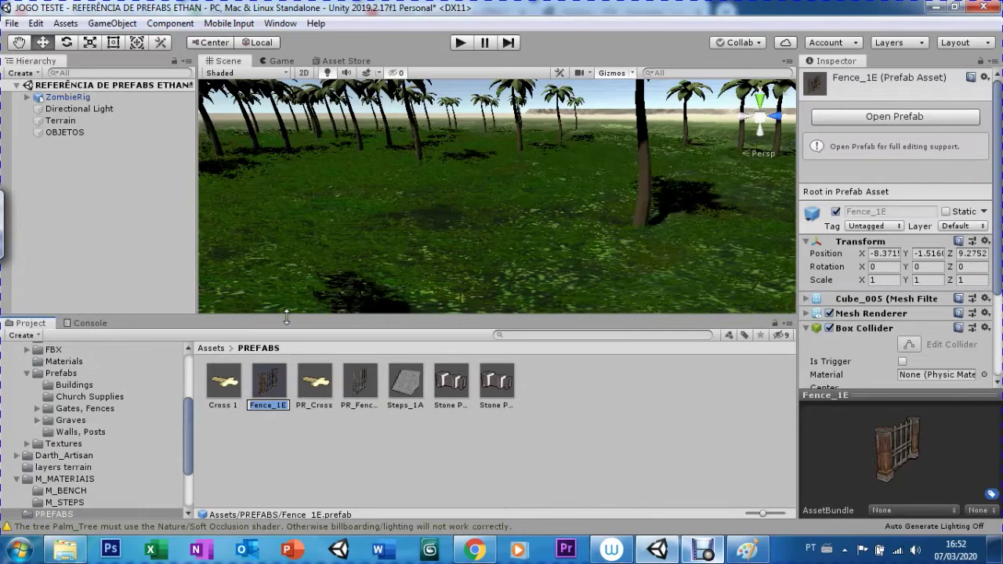
type("P")
type("R_")
key("Return")
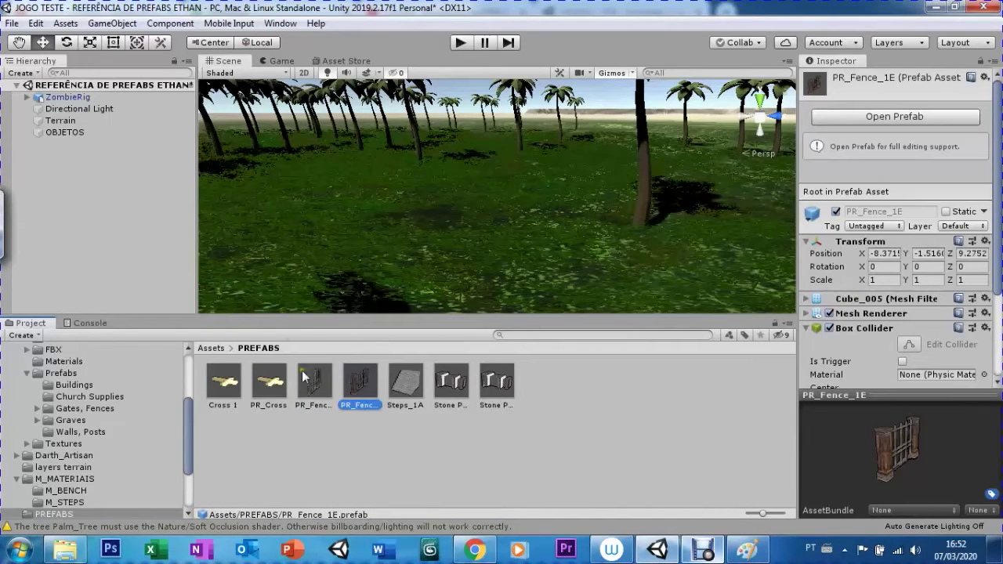
left_click(400, 375)
key("F2")
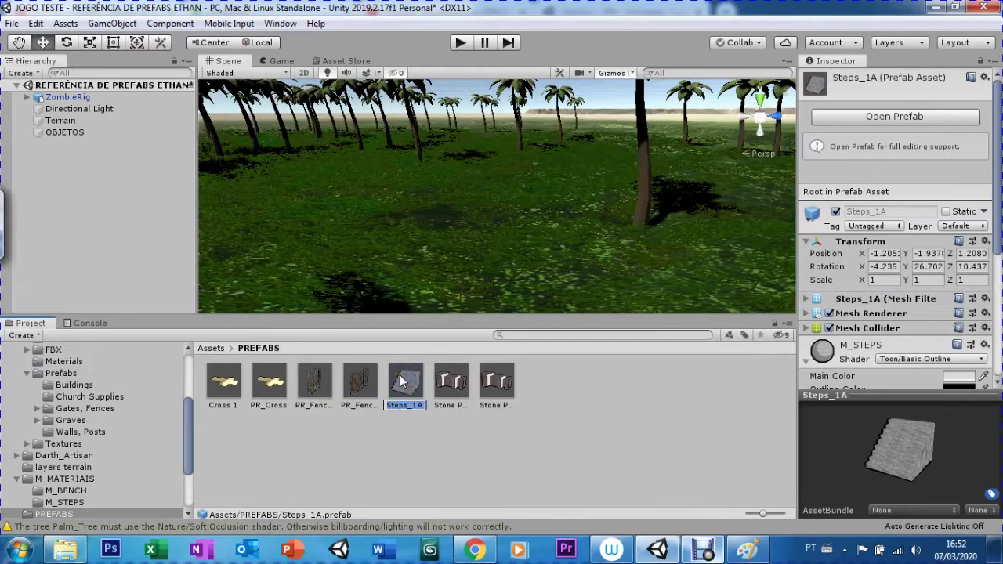
type("P")
type("PR_")
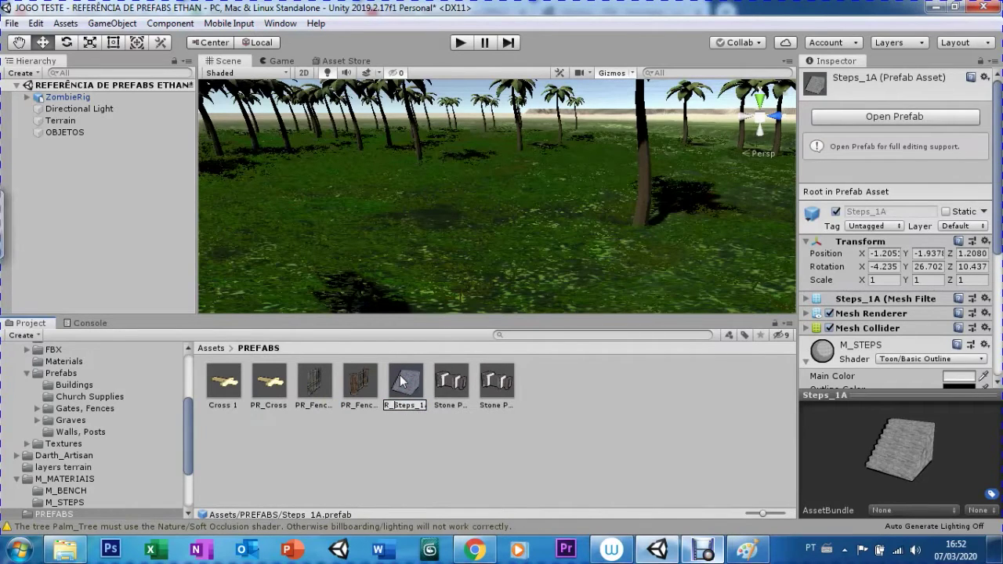
key("Return")
- Rename Stone Post, Stone Post 1 and Cross 1 with the PR_ prefix
left_click(461, 378)
left_click(461, 378)
key("Home")
type("PR_")
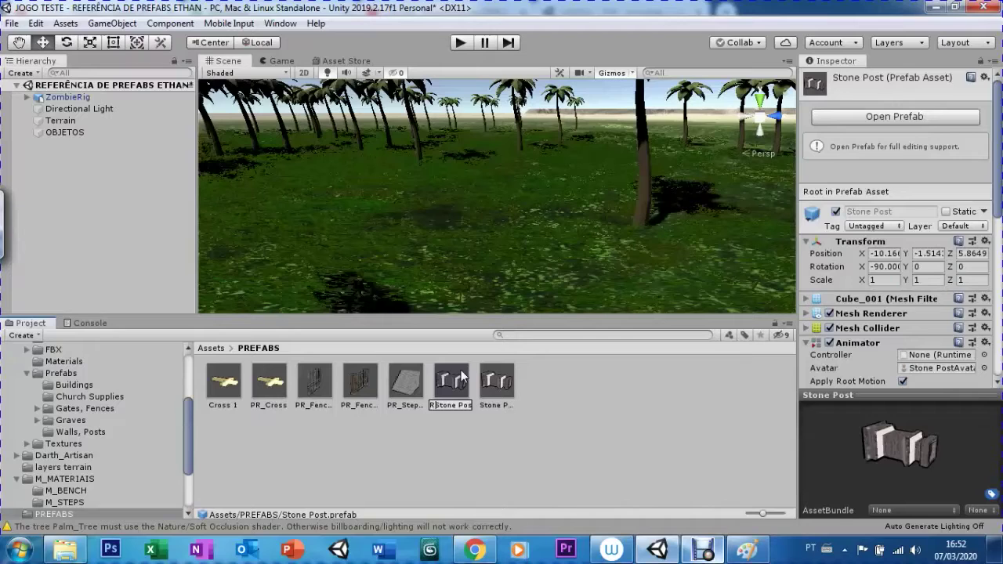
key("Return")
left_click(501, 385)
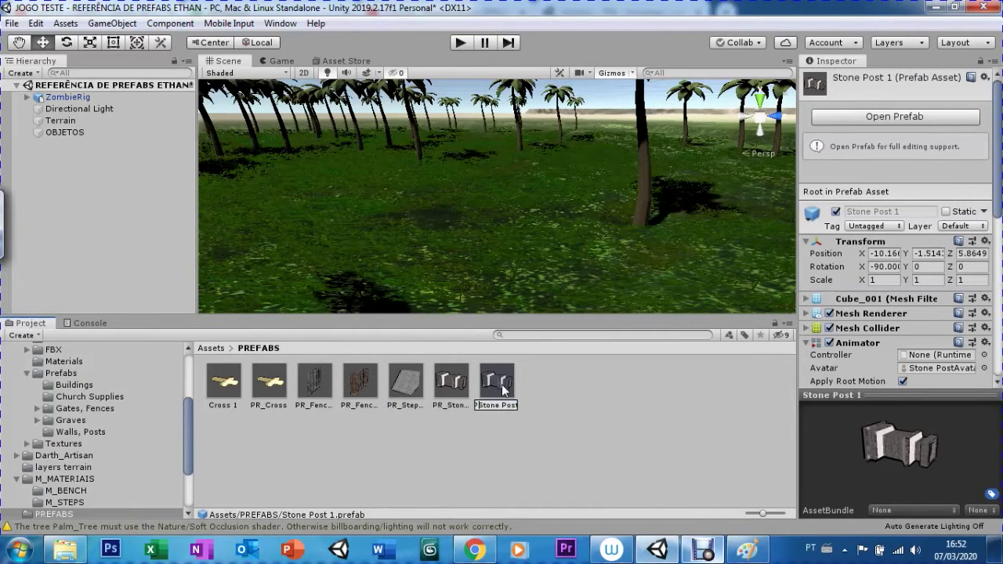
key("Return")
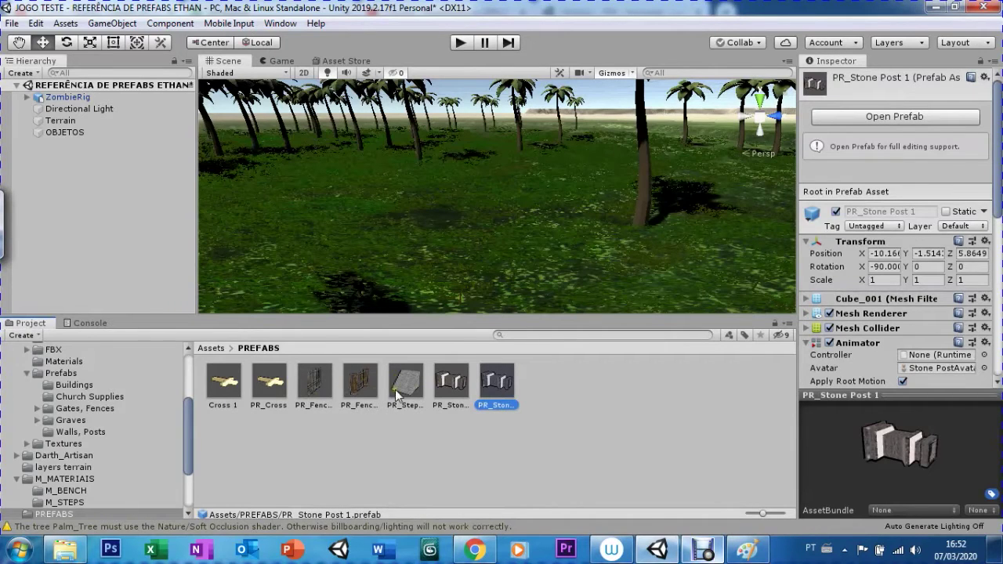
left_click(225, 389)
key("F2")
type("_")
key("Return")
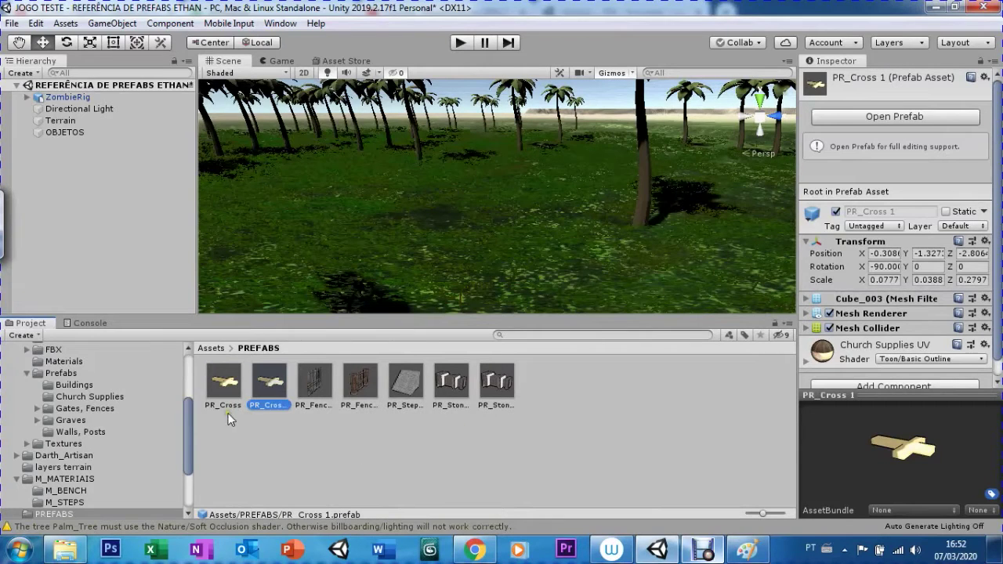
- Delete the duplicate PR_Cross 1 prefab and confirm the deletion
left_click(224, 396)
left_click(265, 399)
left_click(224, 392)
left_click(272, 406)
key("Delete")
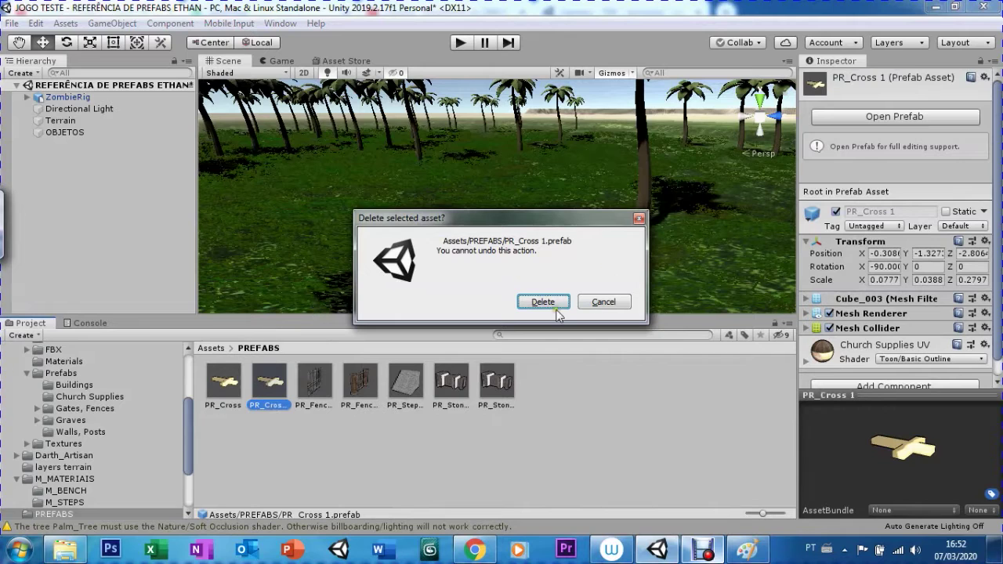
left_click(552, 306)
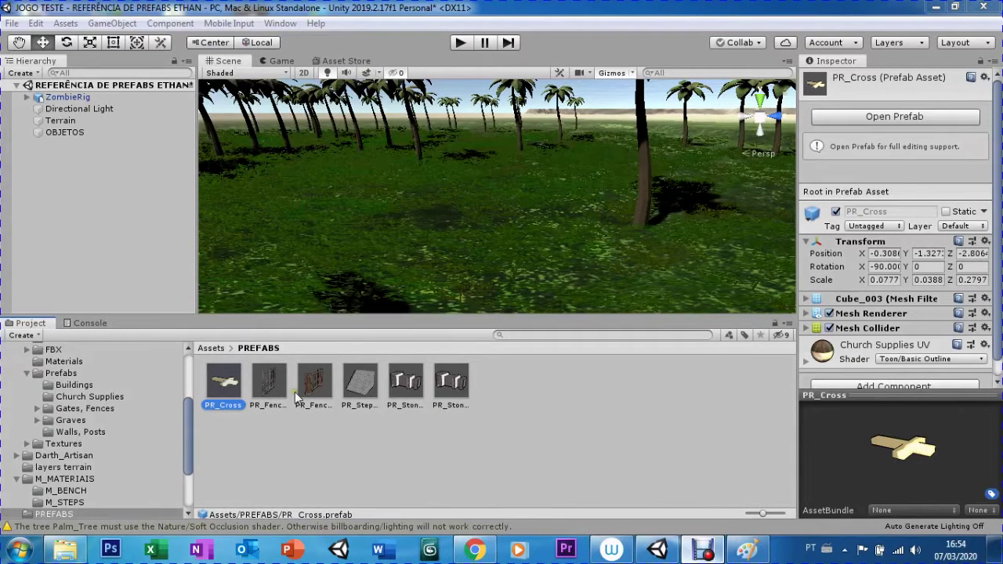
left_click_drag(132, 196, 45, 107)
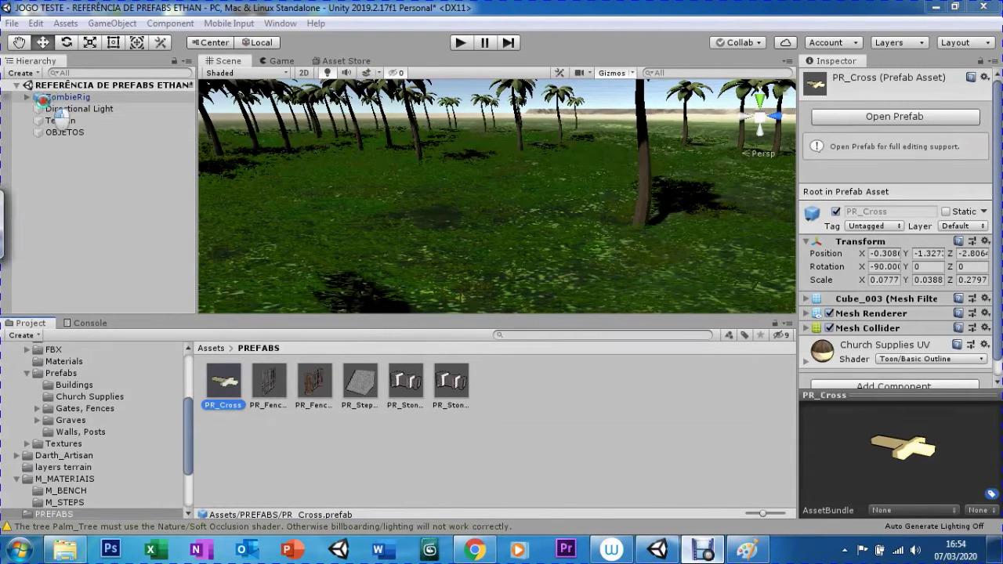
- Make ZombieRig an original prefab named PR_ZombieRig in PREFABS and delete the scene original
double_click(42, 98)
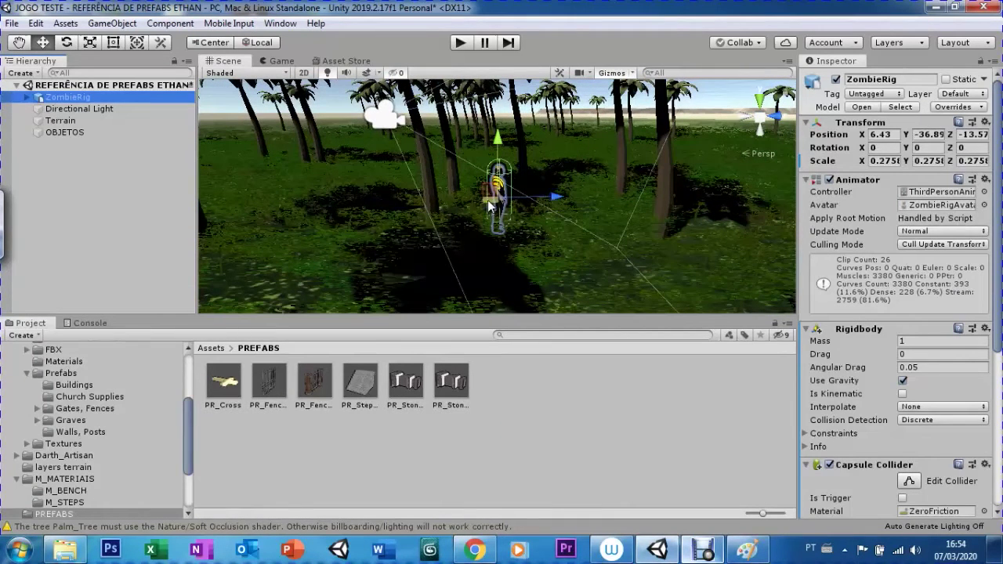
mouse_move(43, 98)
left_mouse_down()
mouse_move(407, 256)
mouse_move(567, 395)
left_mouse_up()
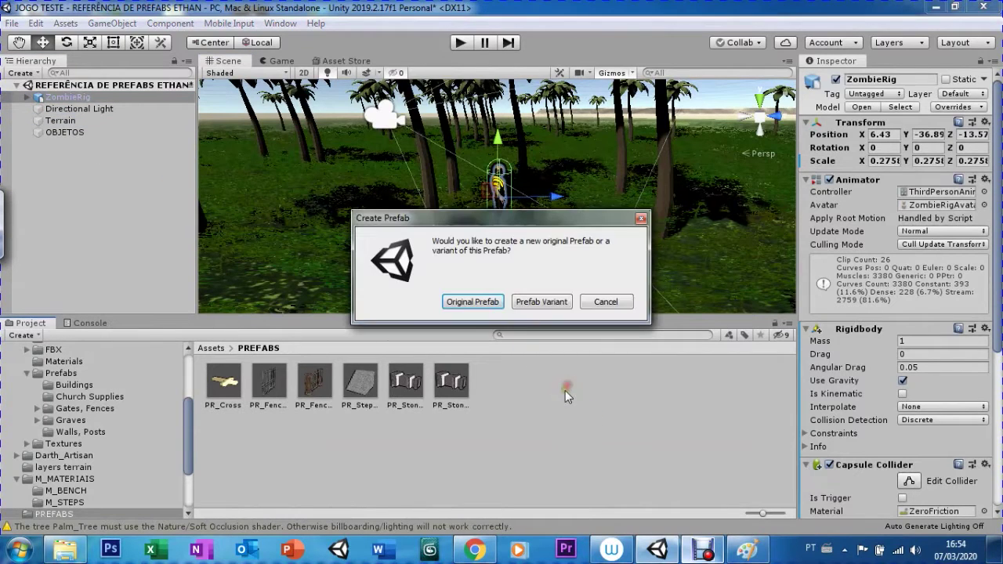
left_click(472, 303)
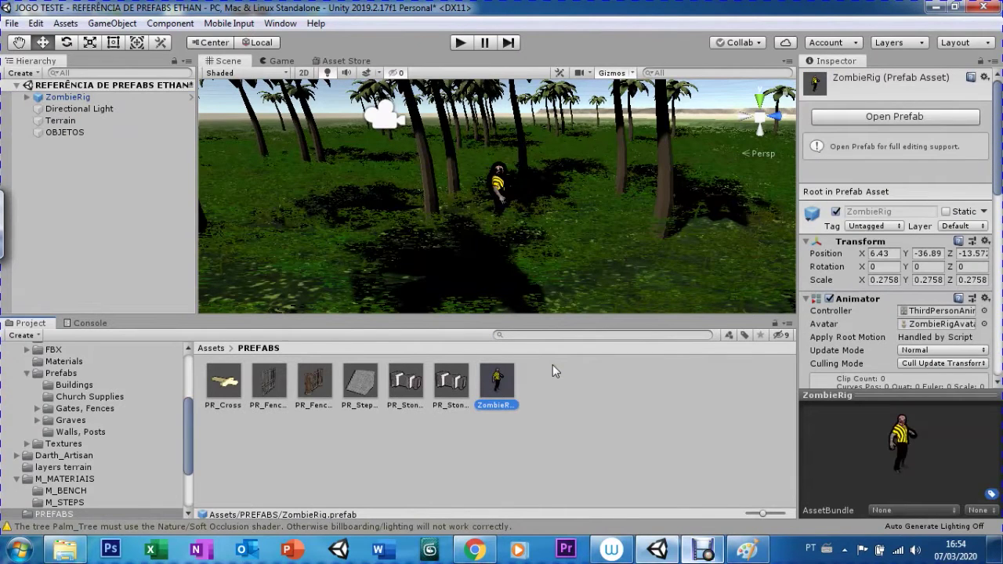
left_click(491, 408)
key("Home")
type("P")
key("Return")
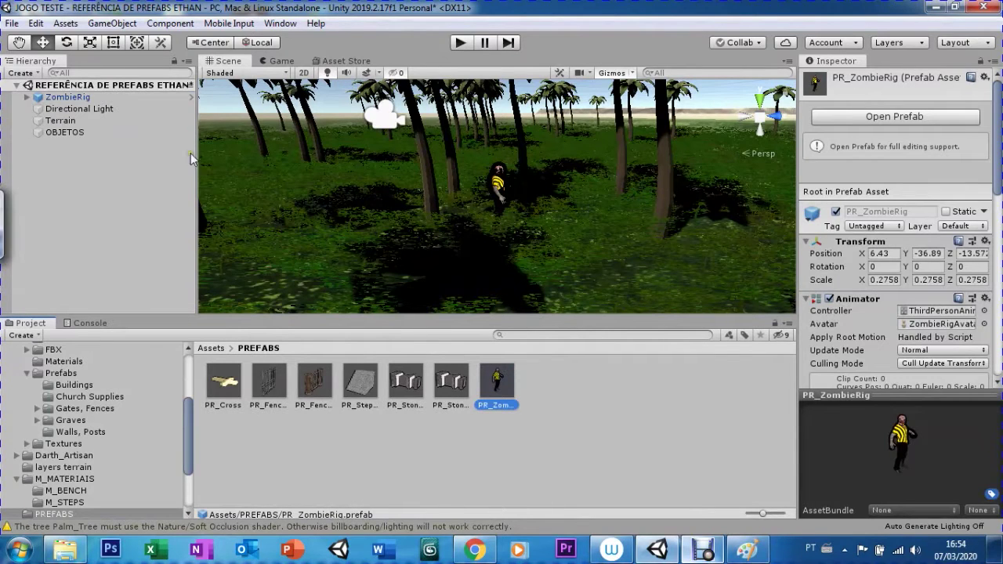
left_click(44, 100)
key("Delete")
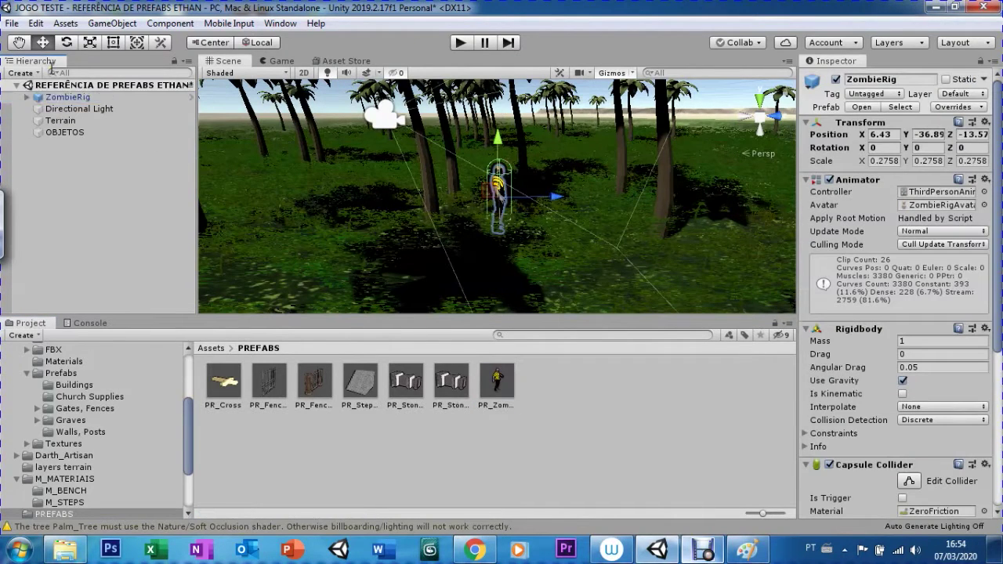
- Place a PR_ZombieRig prefab instance on the terrain
mouse_move(481, 391)
left_mouse_down()
mouse_move(462, 237)
mouse_move(473, 249)
mouse_move(459, 253)
left_mouse_up()
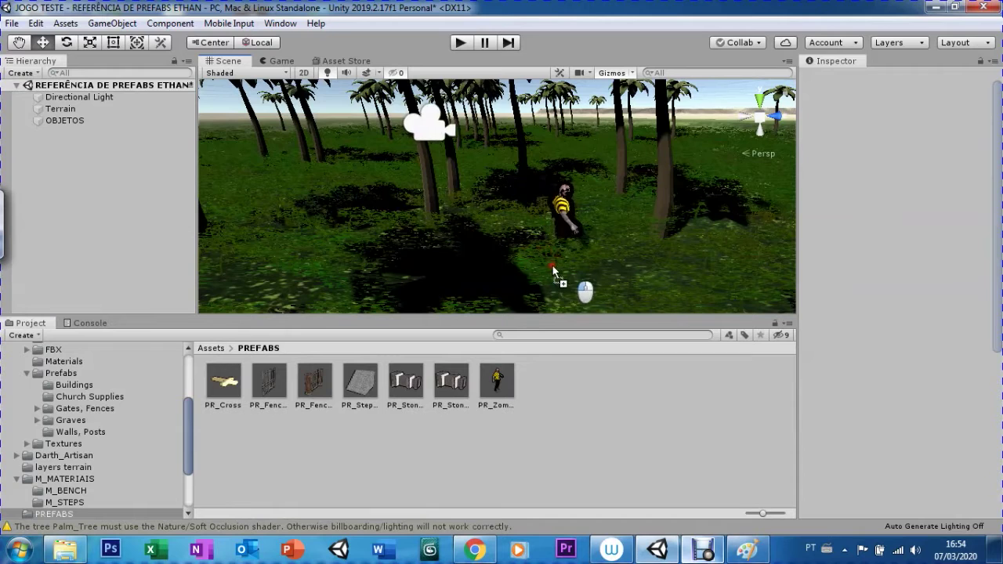
left_click_drag(460, 252, 464, 256)
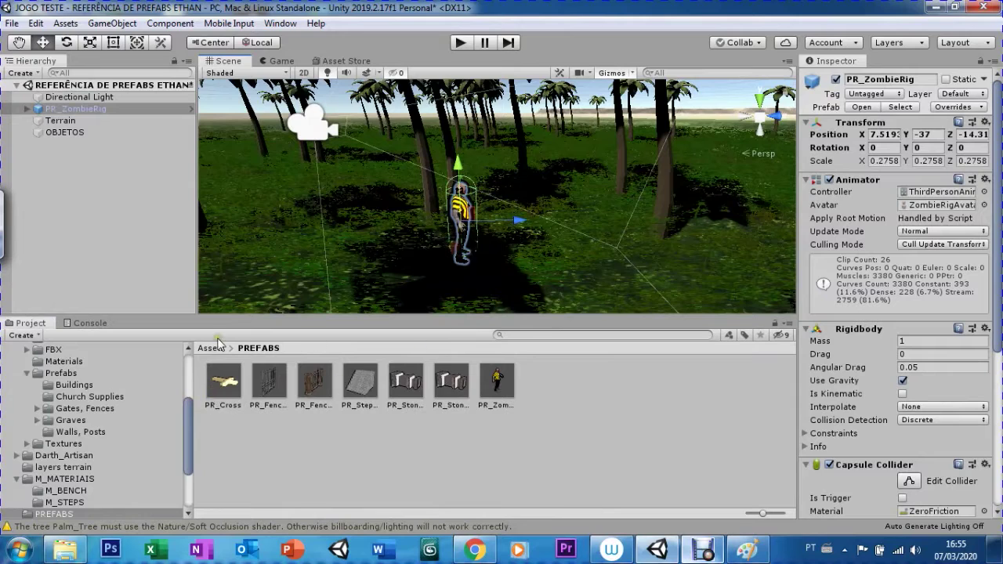
scroll(186, 420, "up", 3)
scroll(62, 392, "up", 3)
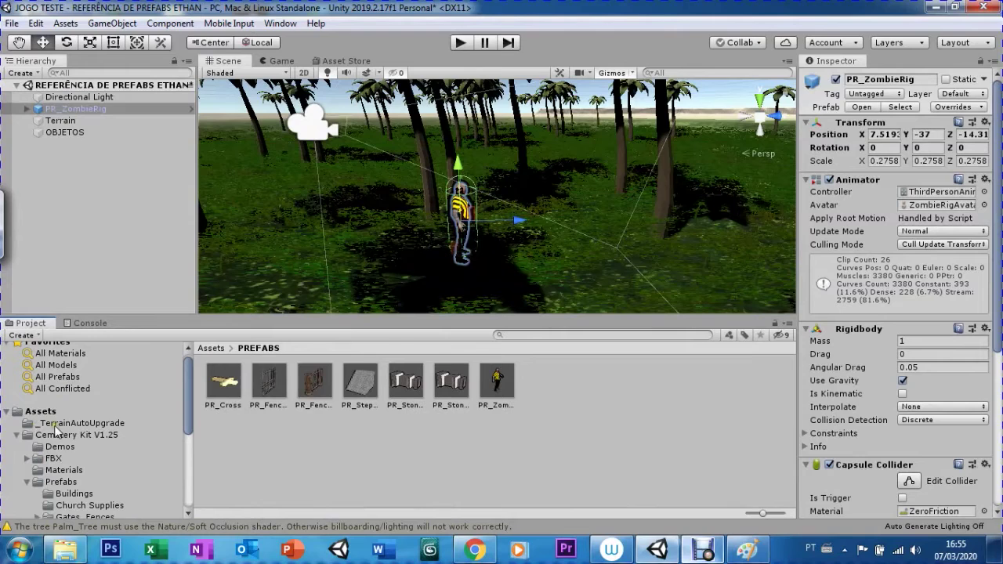
- Collapse the Cemetery Kit folder and drag a fence prefab into the scene
left_click(18, 436)
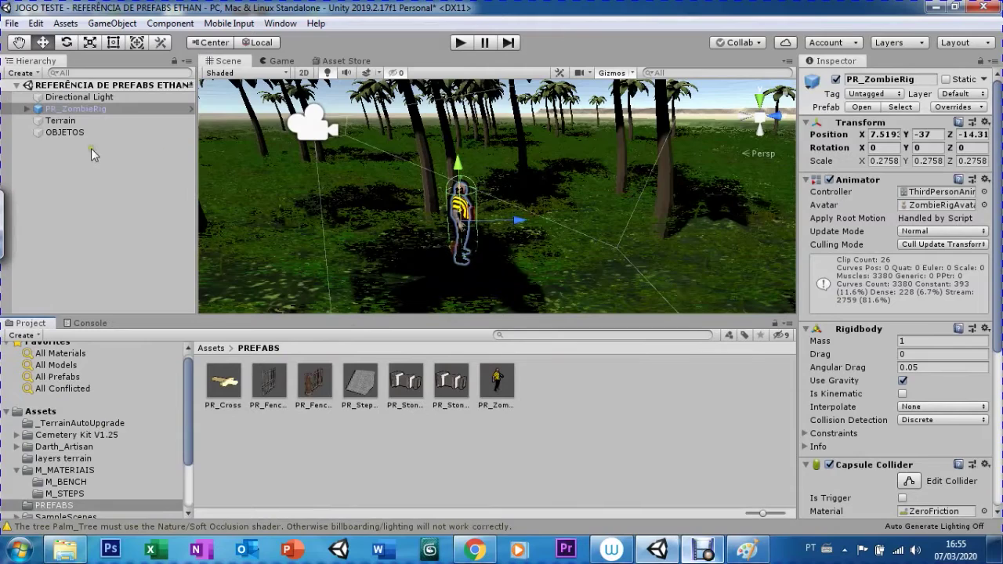
scroll(380, 244, "down", 2)
scroll(380, 244, "down", 2)
scroll(380, 245, "down", 2)
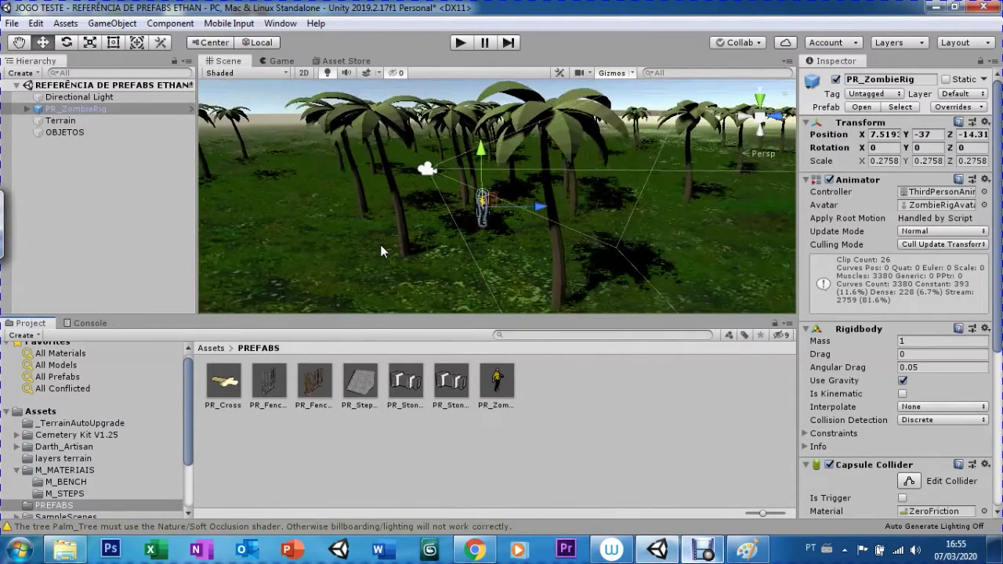
scroll(383, 268, "down", 2)
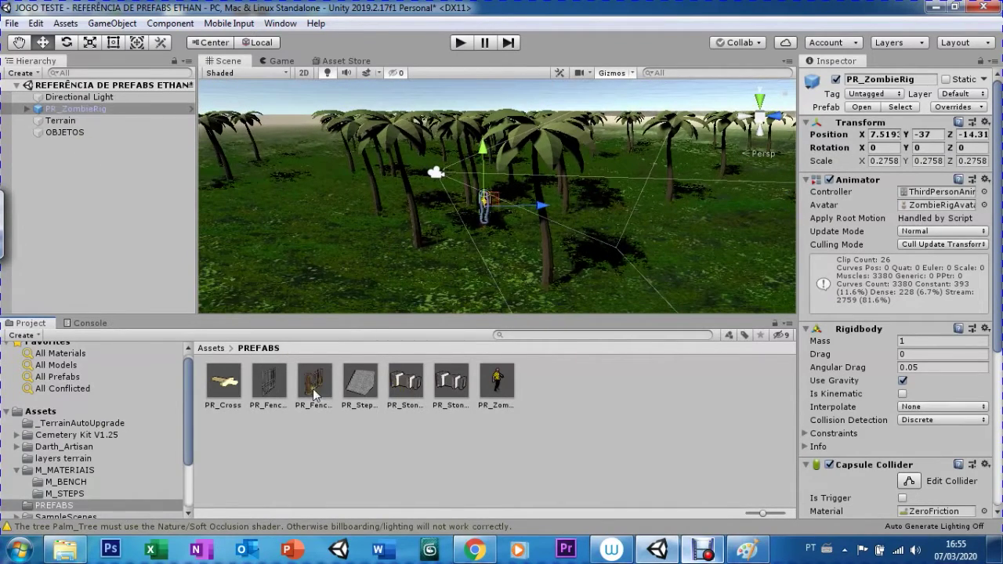
left_click_drag(306, 394, 623, 209)
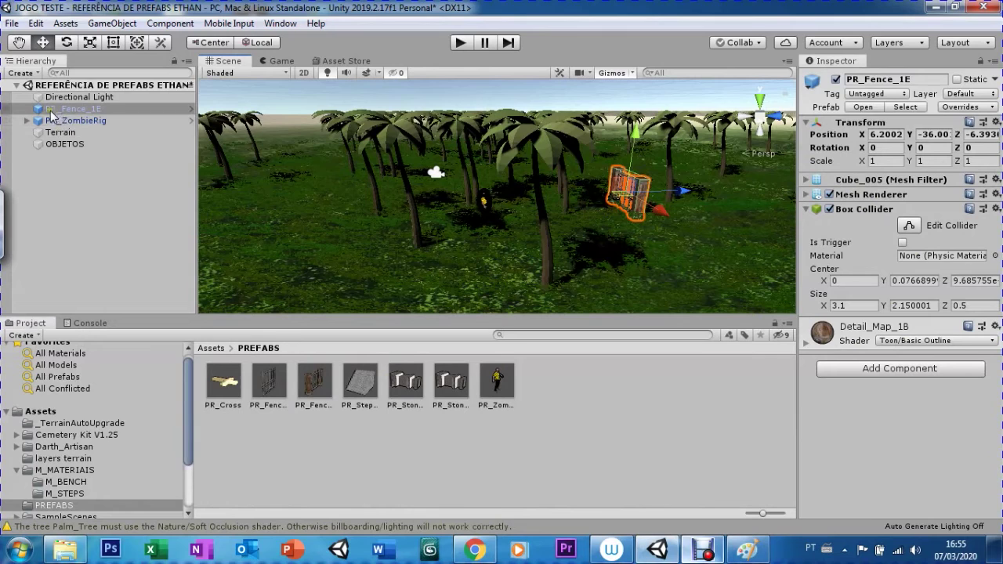
- Put PR_Fence_1E under OBJETOS, duplicate it twice along X into a row, and place another zombie prefab
left_click_drag(51, 110, 61, 147)
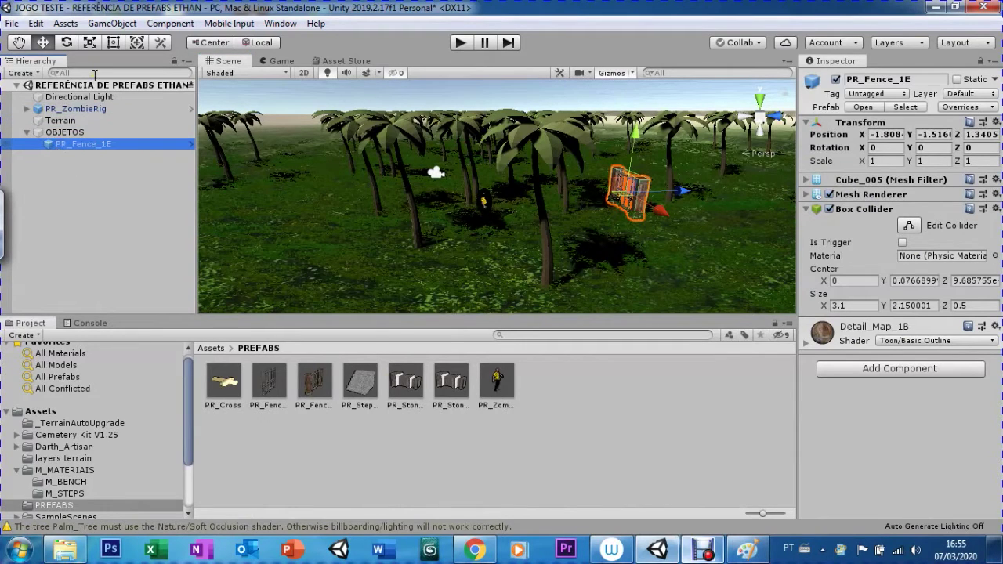
key("ctrl+d")
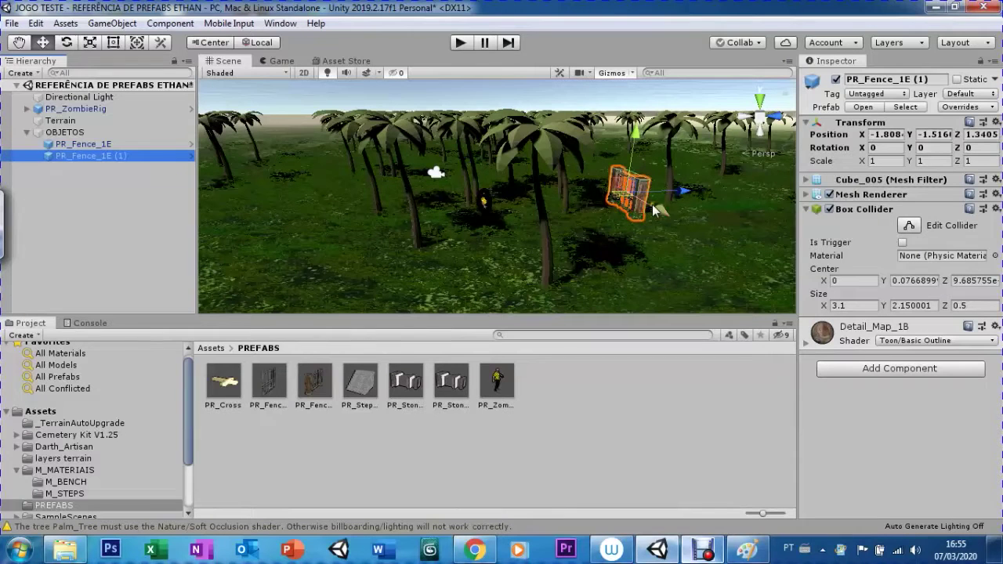
left_click_drag(652, 207, 711, 230)
key("ctrl+d")
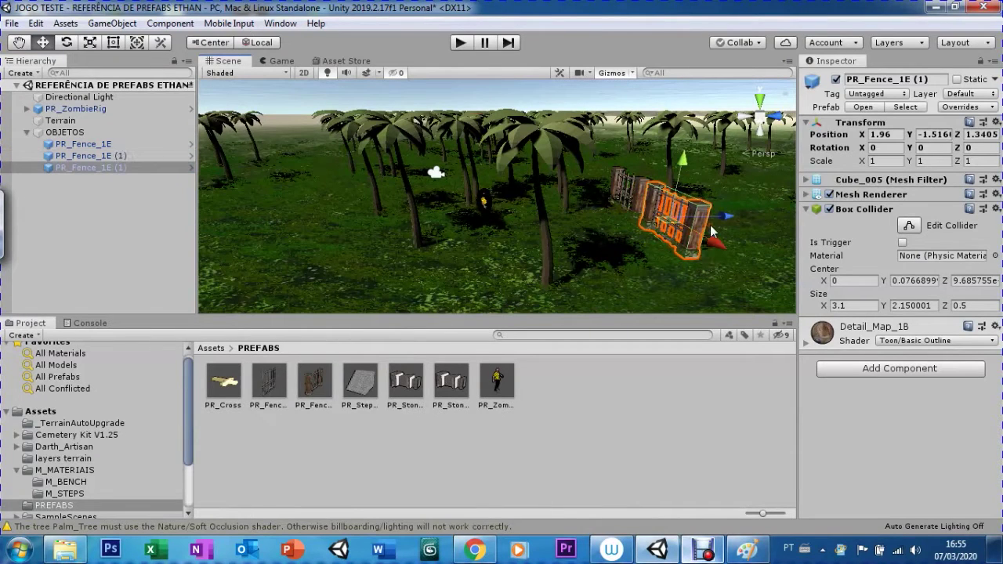
left_click_drag(713, 239, 765, 279)
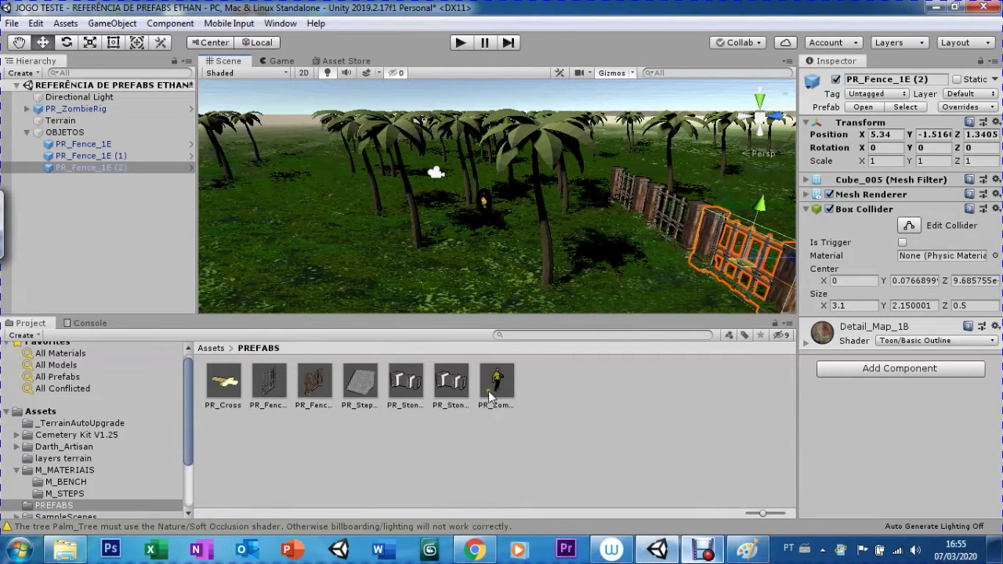
left_click_drag(490, 389, 496, 397)
mouse_move(497, 397)
left_mouse_down()
mouse_move(500, 249)
mouse_move(463, 251)
left_mouse_up()
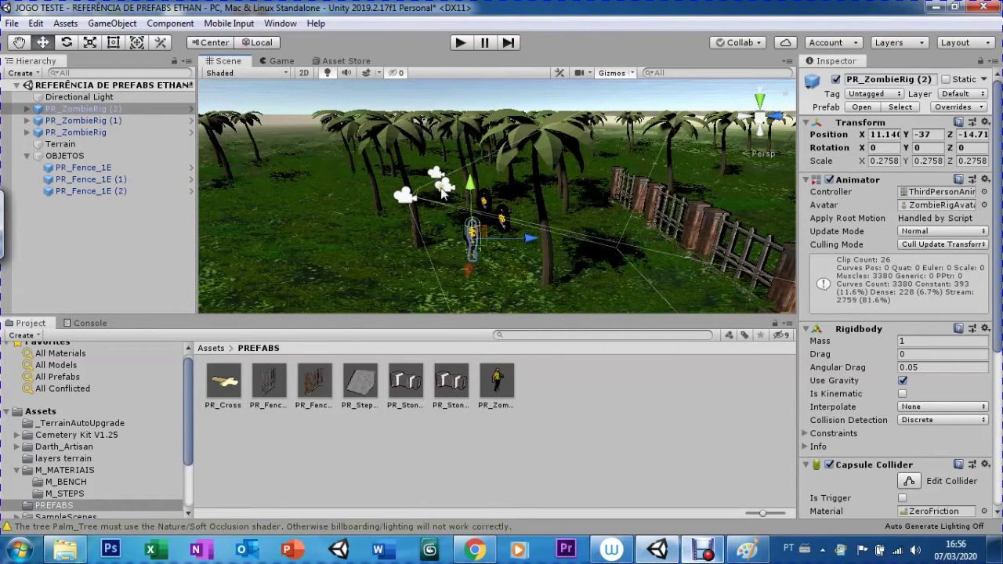
left_click(461, 43)
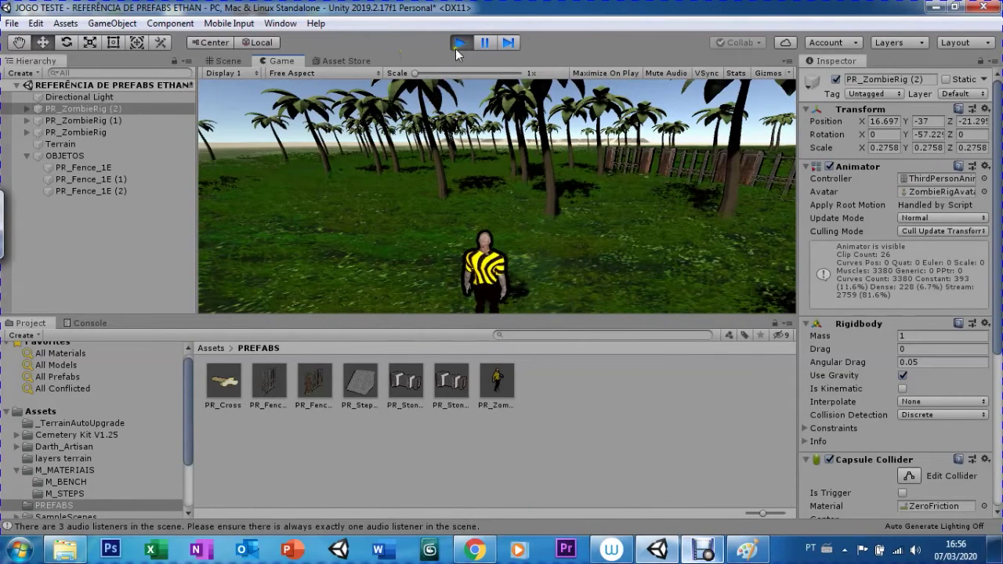
key("ctrl+p")
left_click(212, 63)
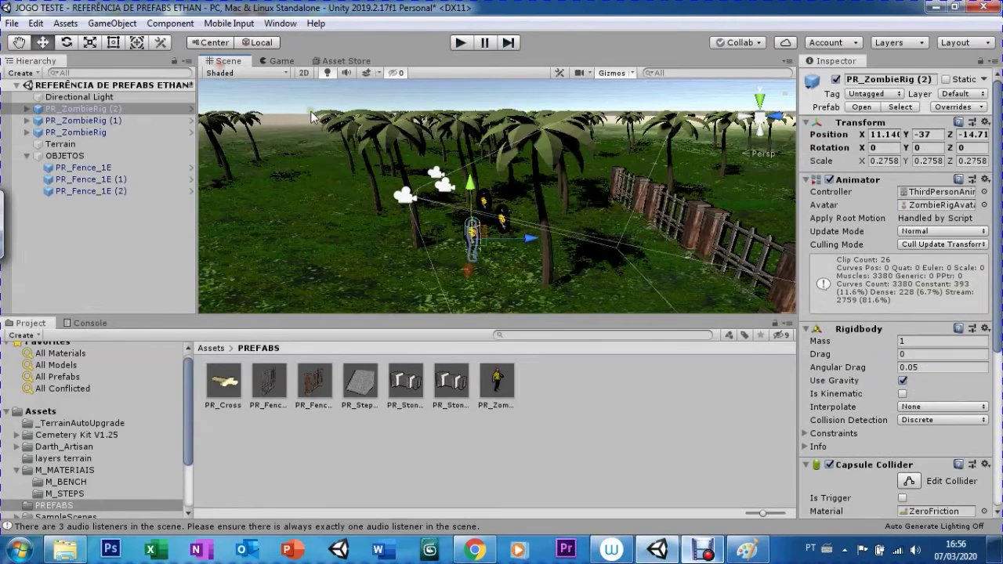
key("ctrl+z")
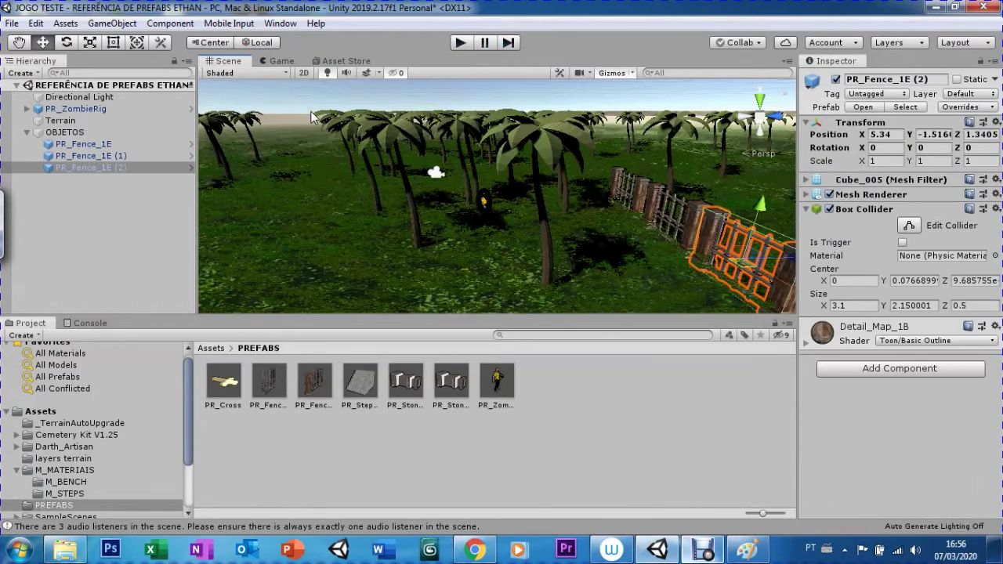
left_click(481, 203)
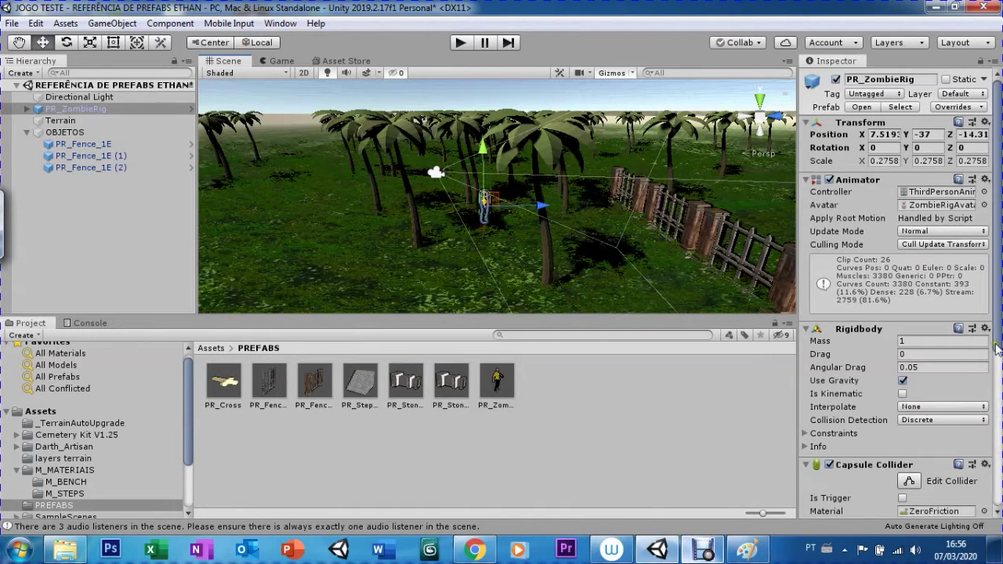
- Frame the PR_ZombieRig character, orbit around it and zoom out
left_click_drag(1001, 318, 1000, 475)
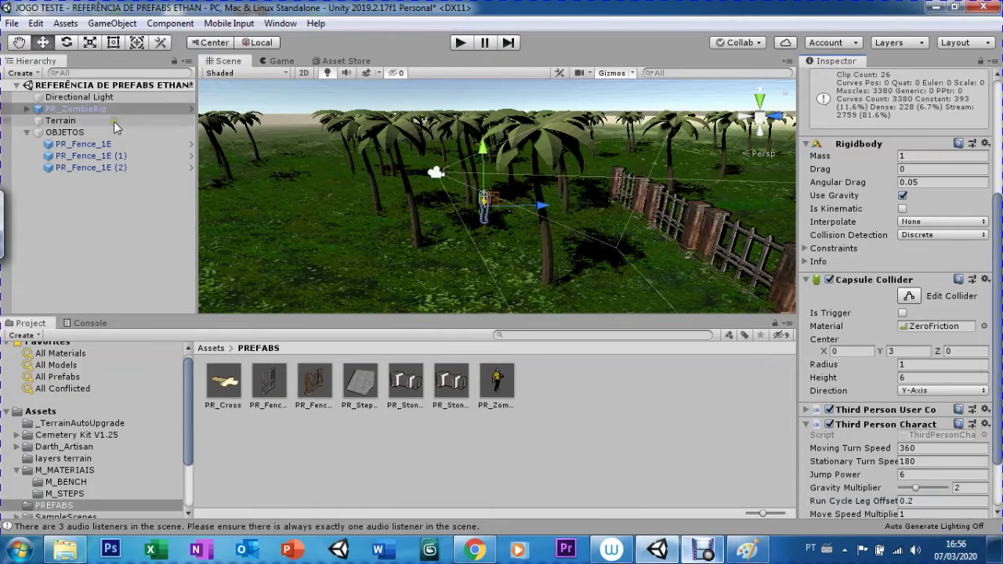
left_click(45, 109)
double_click(46, 110)
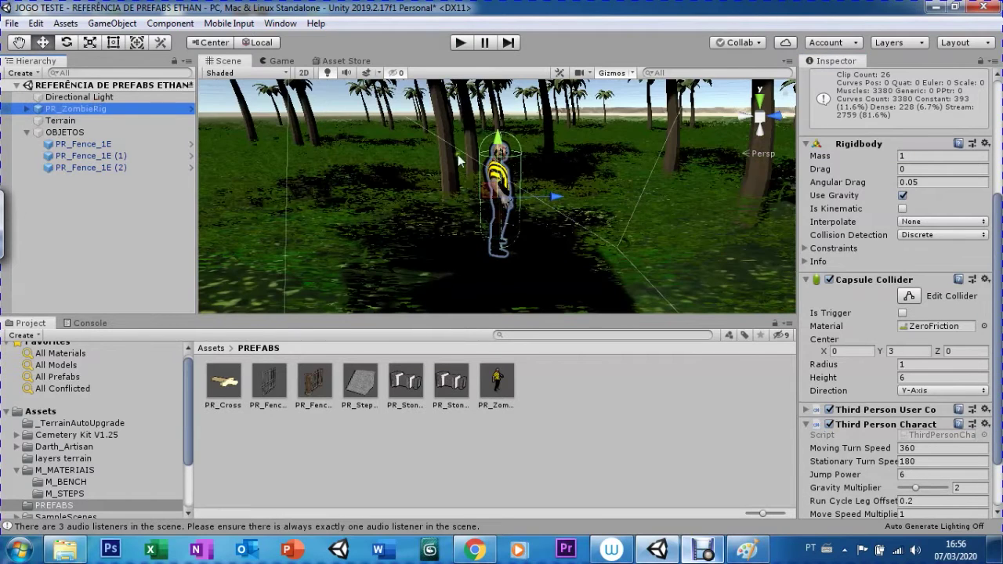
left_click(511, 192)
left_click(500, 168)
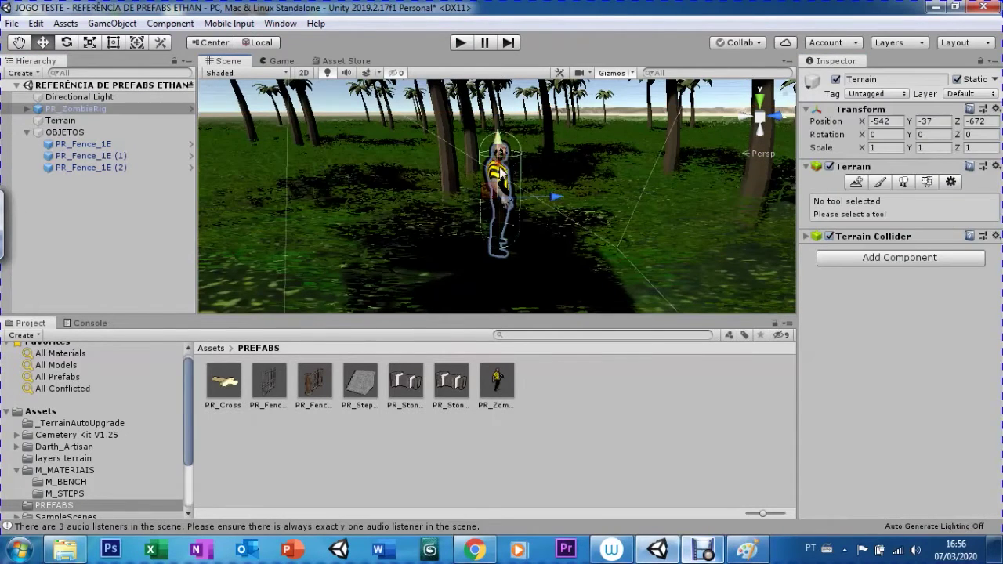
scroll(518, 165, "up", 3)
left_click_drag(519, 161, 435, 218, "alt")
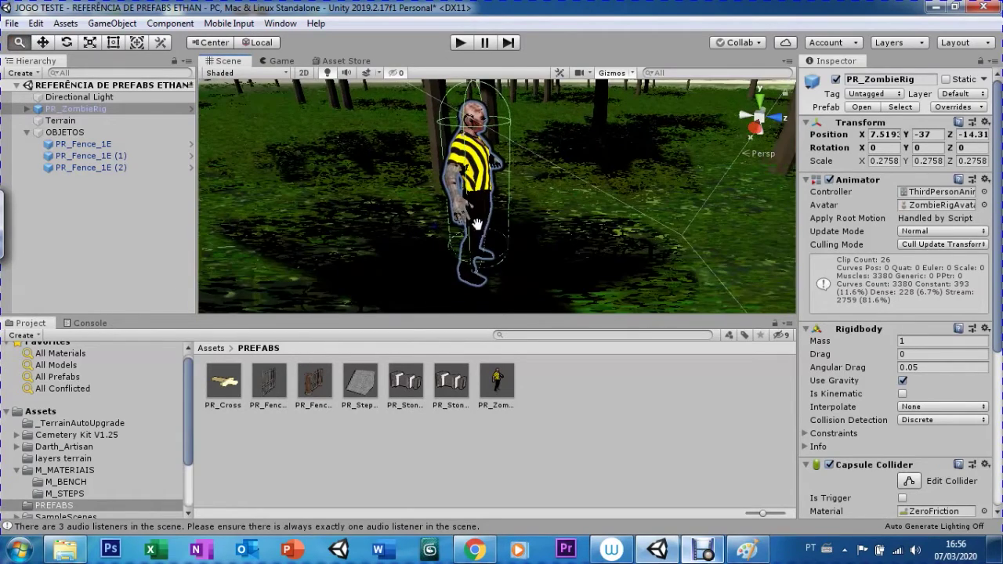
scroll(447, 220, "down", 2)
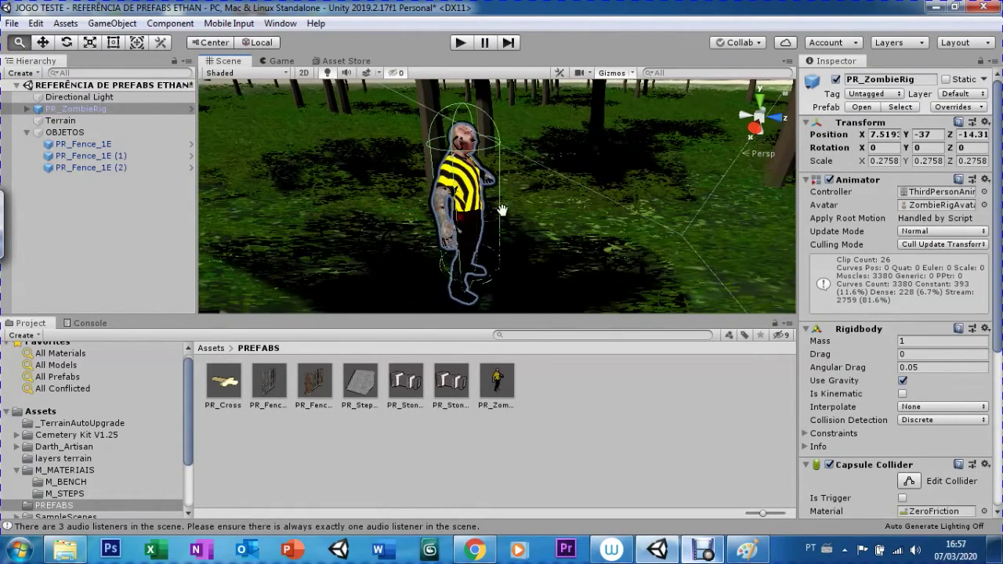
scroll(491, 239, "down", 3)
scroll(492, 240, "down", 3)
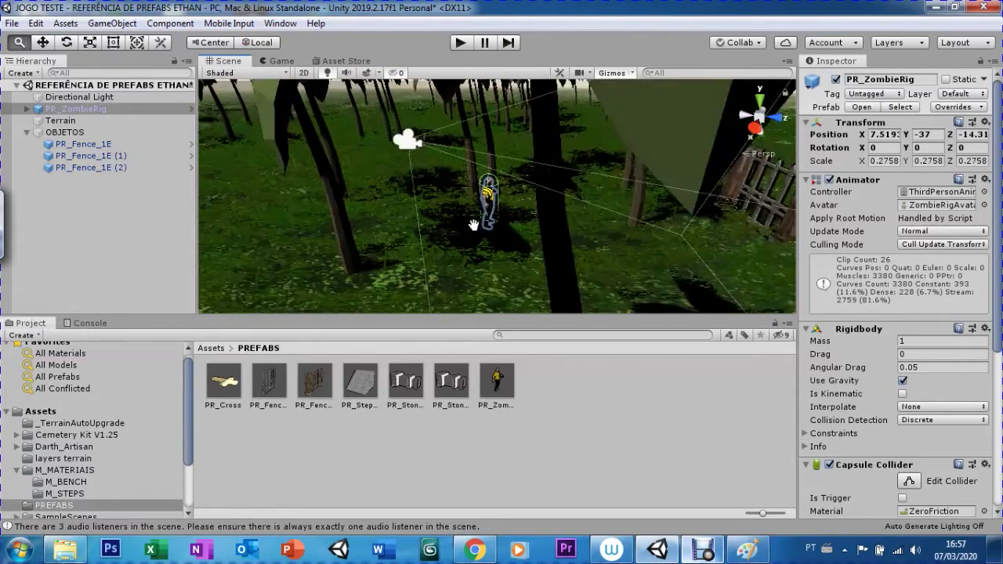
scroll(478, 229, "down", 3)
scroll(474, 225, "down", 2)
scroll(474, 225, "down", 2)
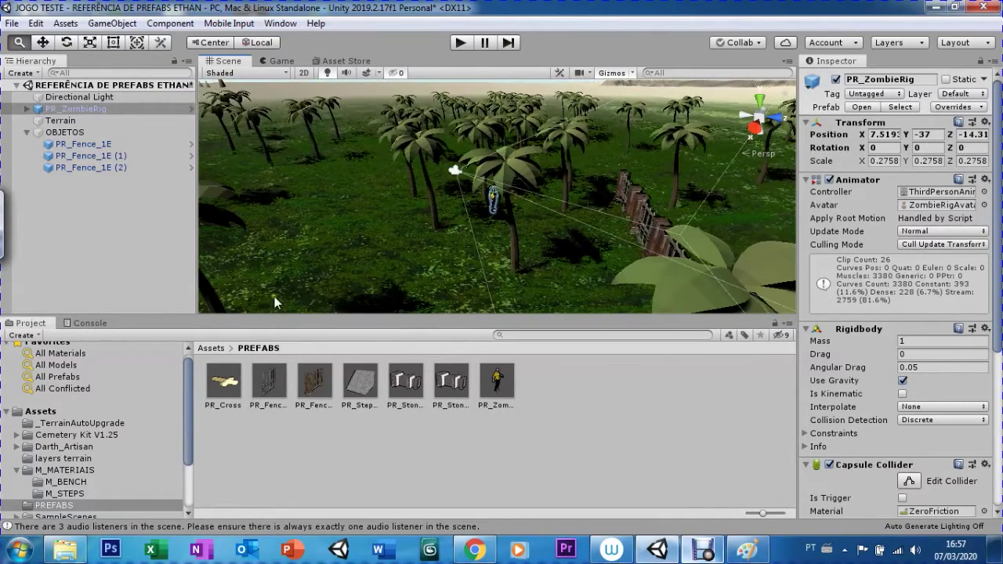
- Drop a PR_Cross prefab instance near the fence row
left_click_drag(224, 381, 270, 356)
left_click_drag(584, 210, 585, 212)
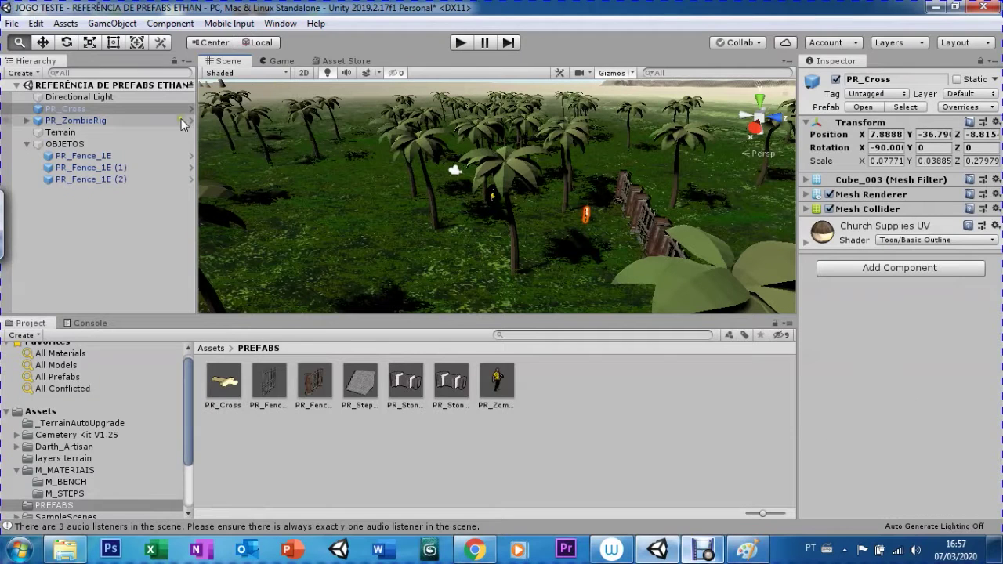
left_click_drag(43, 110, 45, 110)
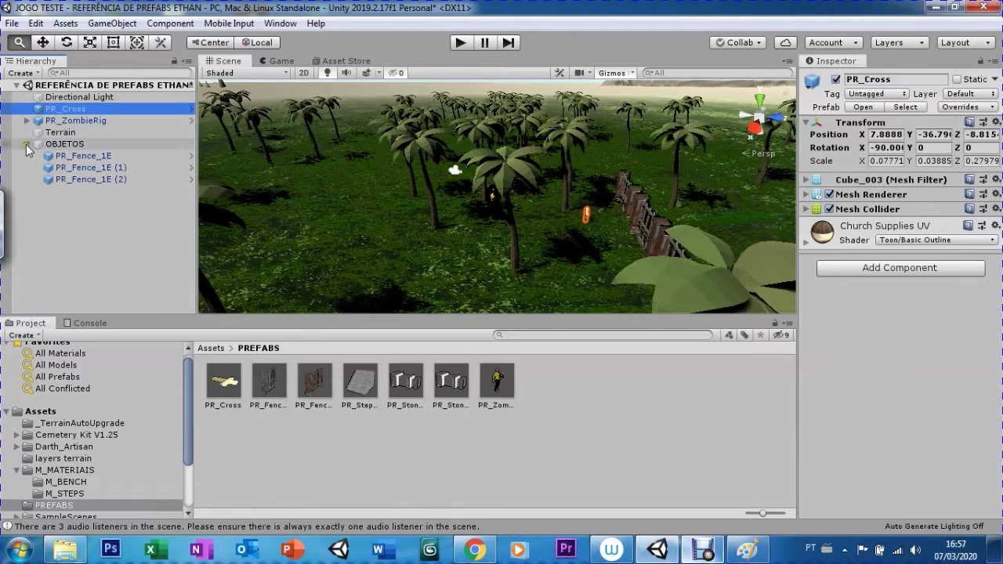
left_click(97, 198)
- Create an empty object named ITEM and move PR_Cross inside it
right_click(102, 195)
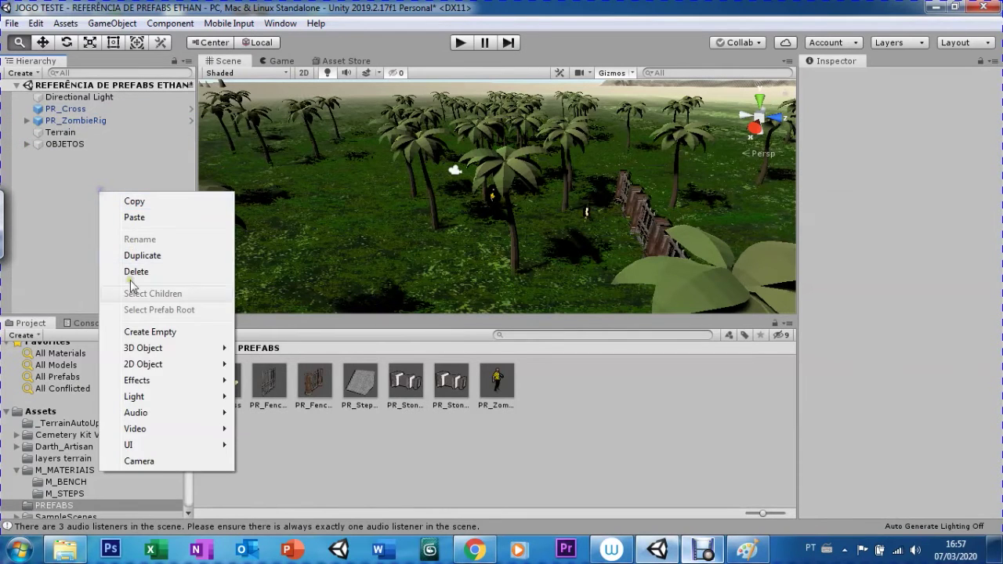
left_click(130, 339)
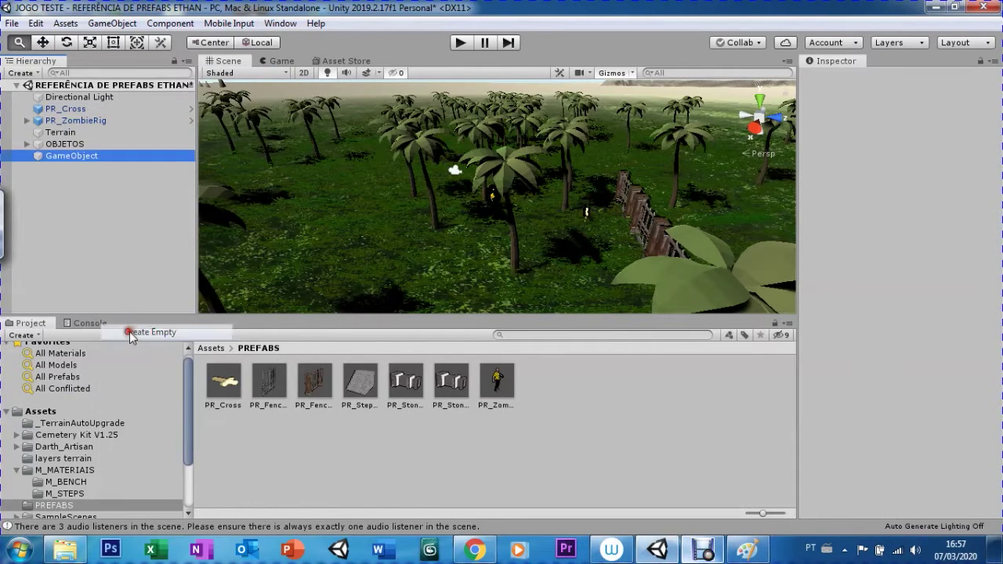
left_click(81, 157)
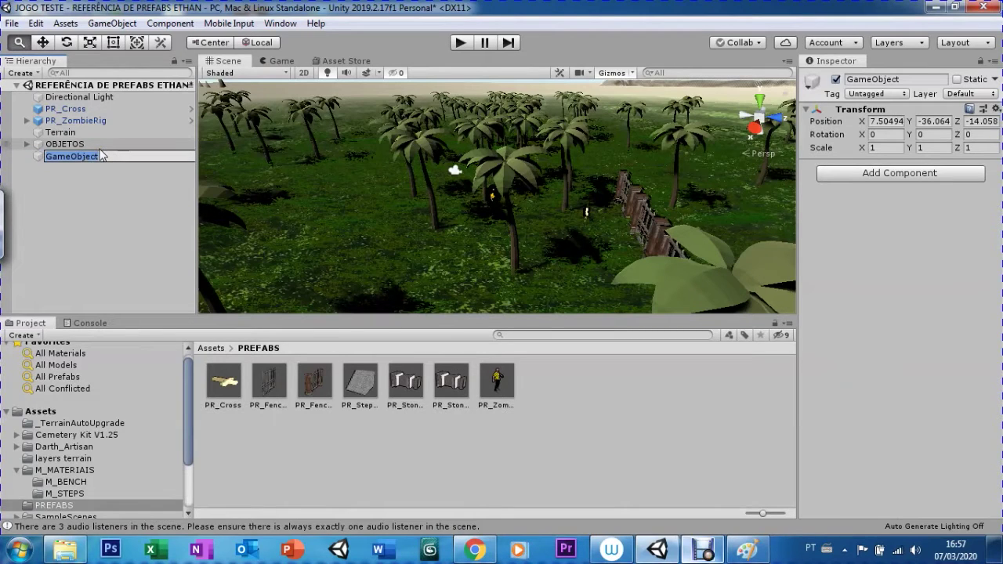
type("ITEM")
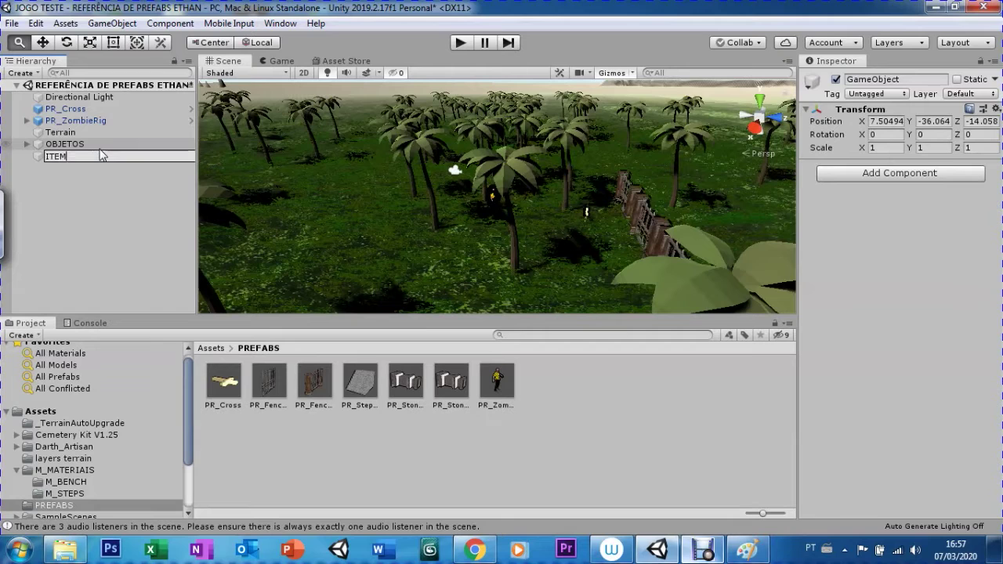
key("Return")
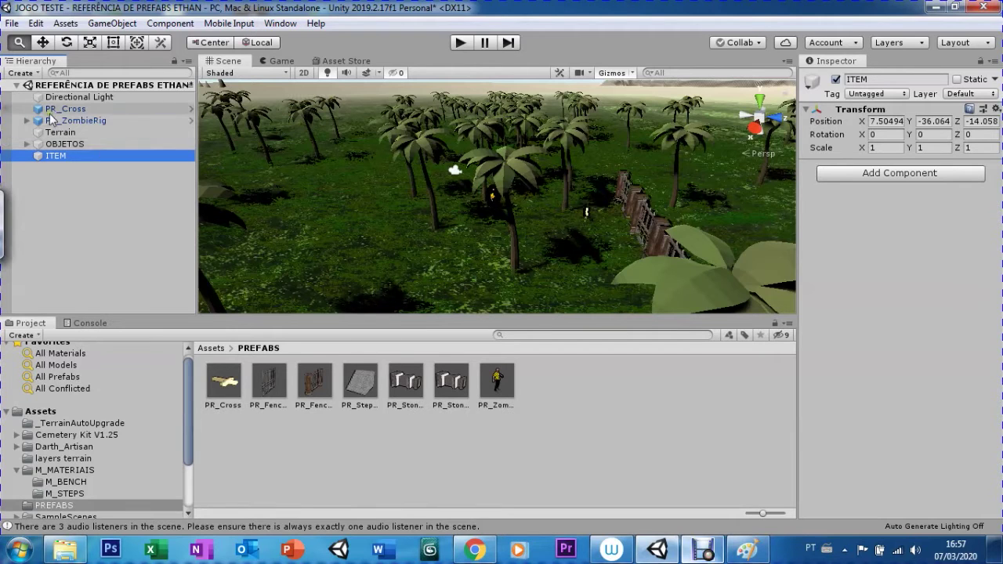
left_click_drag(46, 109, 55, 156)
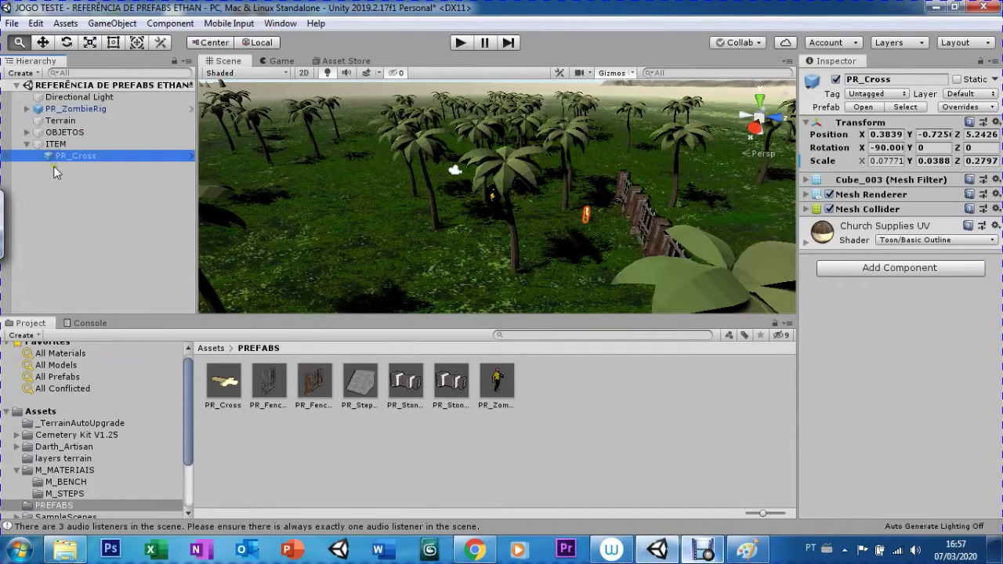
- Frame PR_Cross front-on in the Scene view and preview it through the game camera
left_click(27, 145)
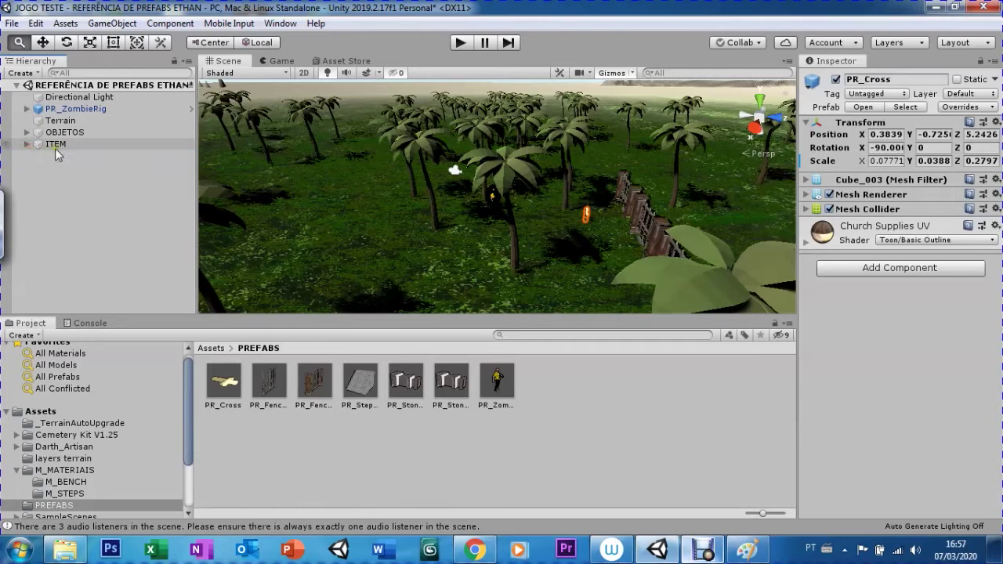
left_click(28, 145)
double_click(70, 156)
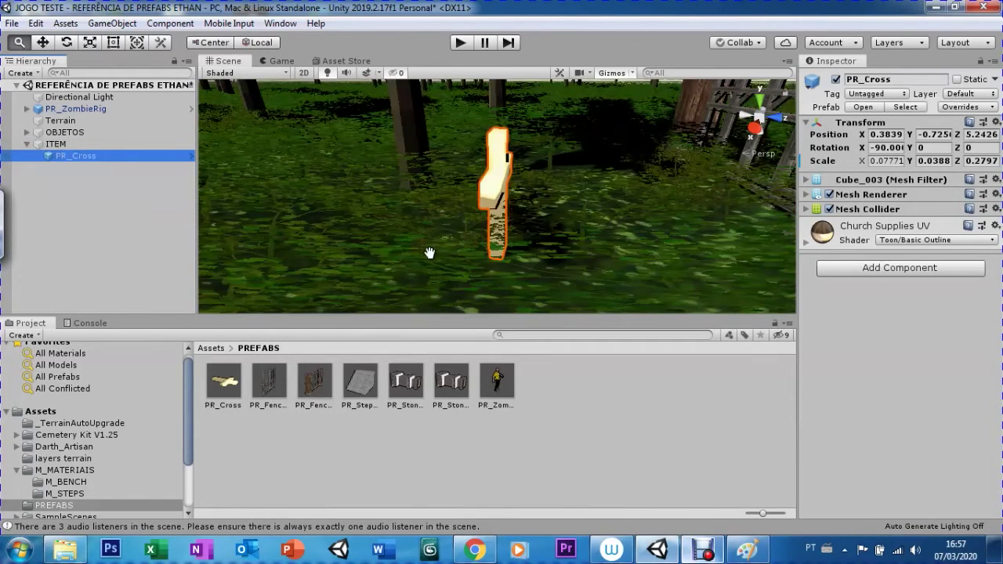
right_click_drag(430, 253, 501, 229)
right_click_drag(280, 235, 470, 194)
scroll(473, 265, "down", 3)
scroll(472, 264, "down", 3)
scroll(473, 265, "down", 3)
left_click(267, 62)
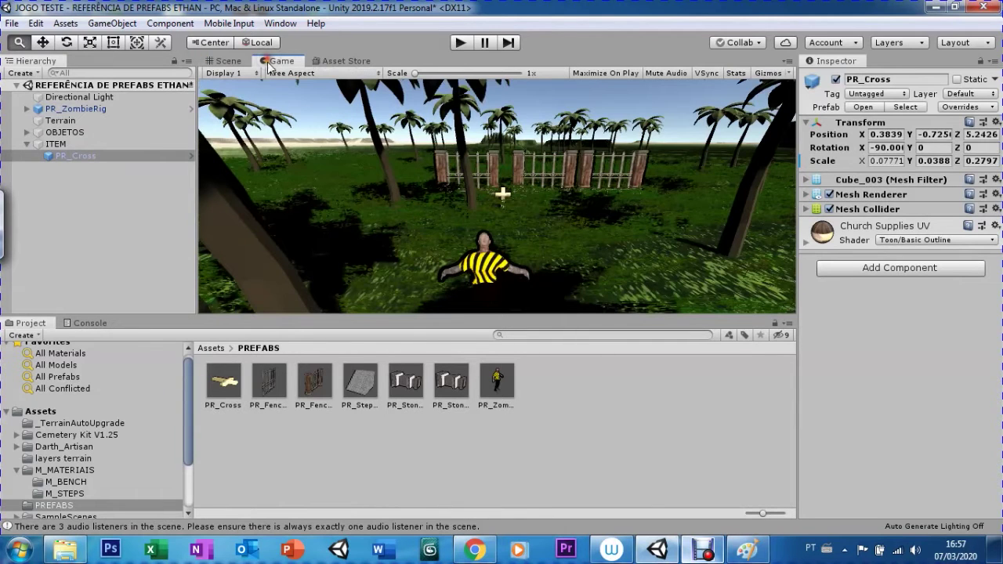
left_click(225, 62)
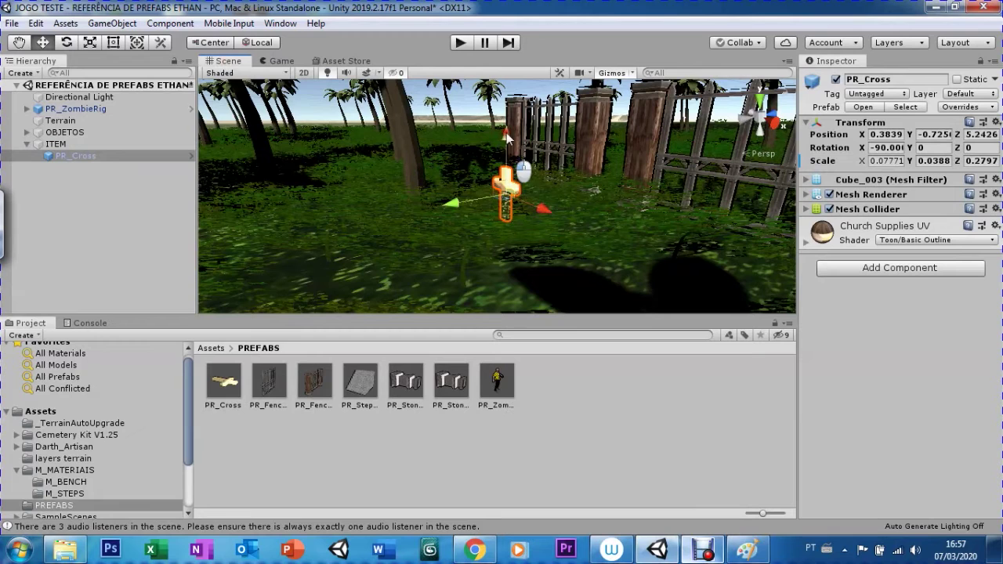
- Raise PR_Cross to Y -0.18 and confirm in the Game view it stands above the ground
left_click_drag(502, 129, 504, 90)
left_click(276, 61)
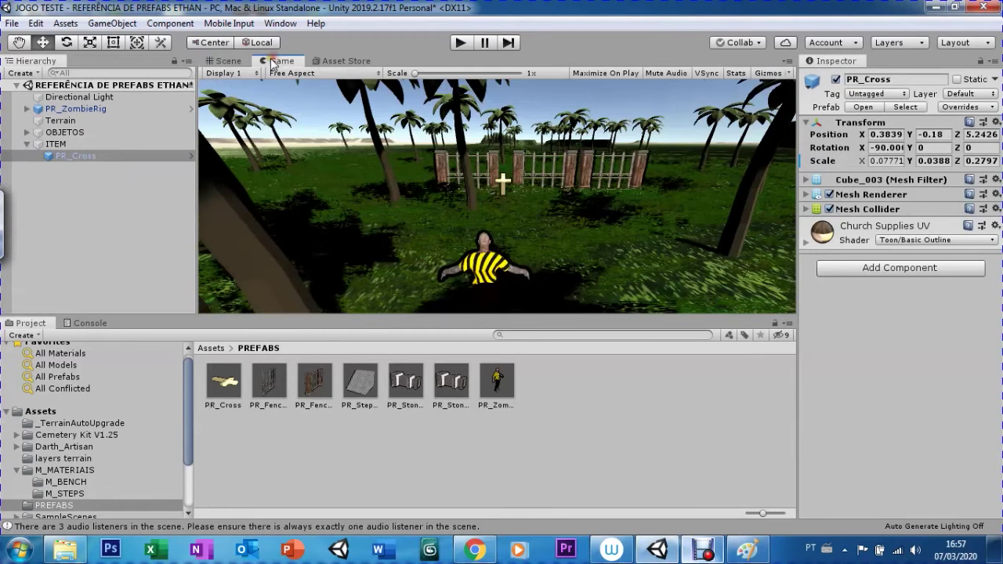
left_click(227, 61)
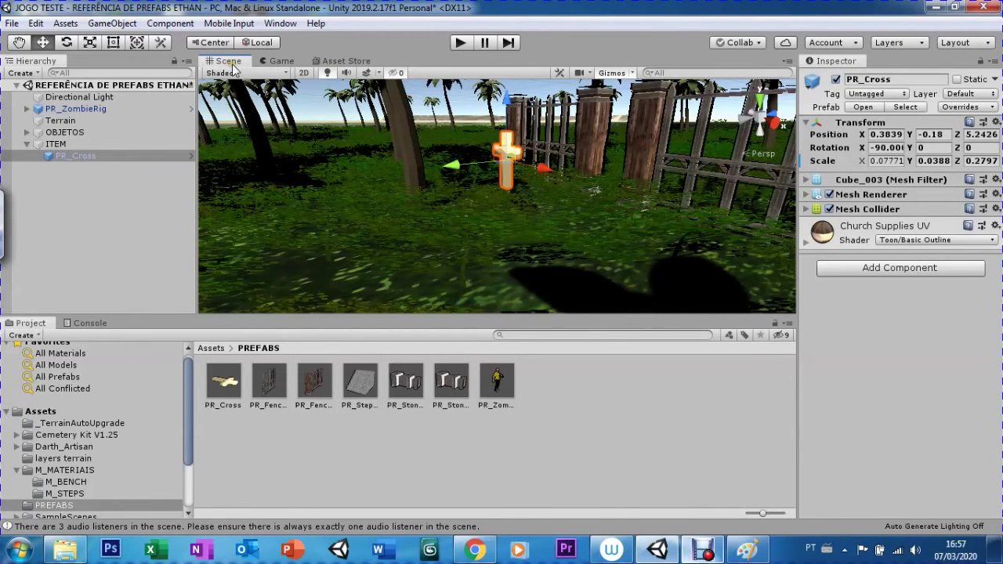